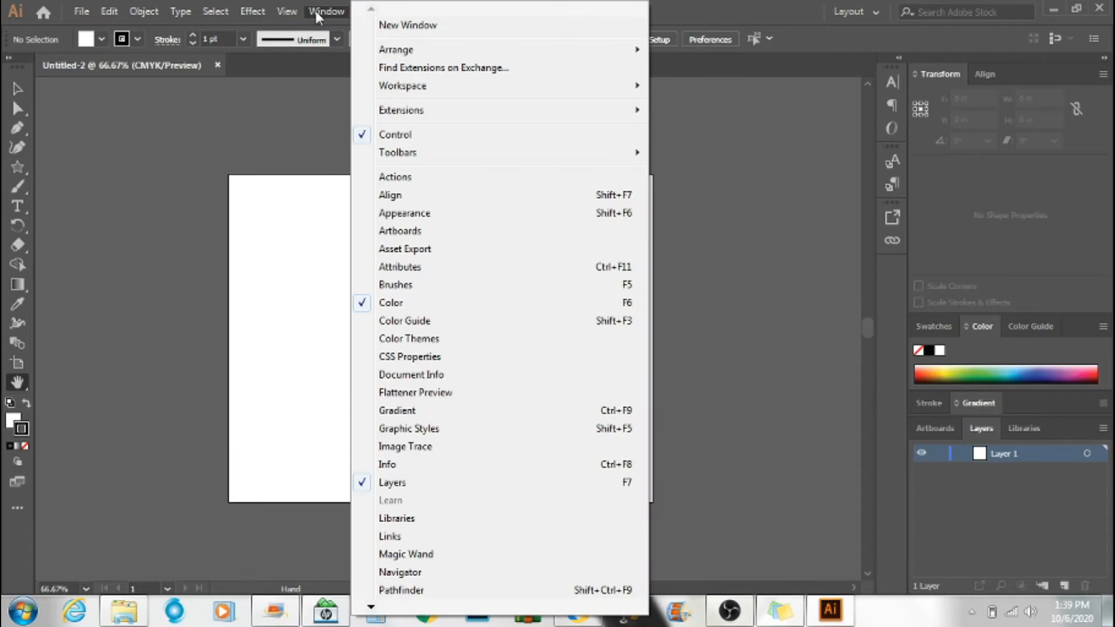
- Switch the workspace to Essentials and from there to Typography
mouse_move(498, 87)
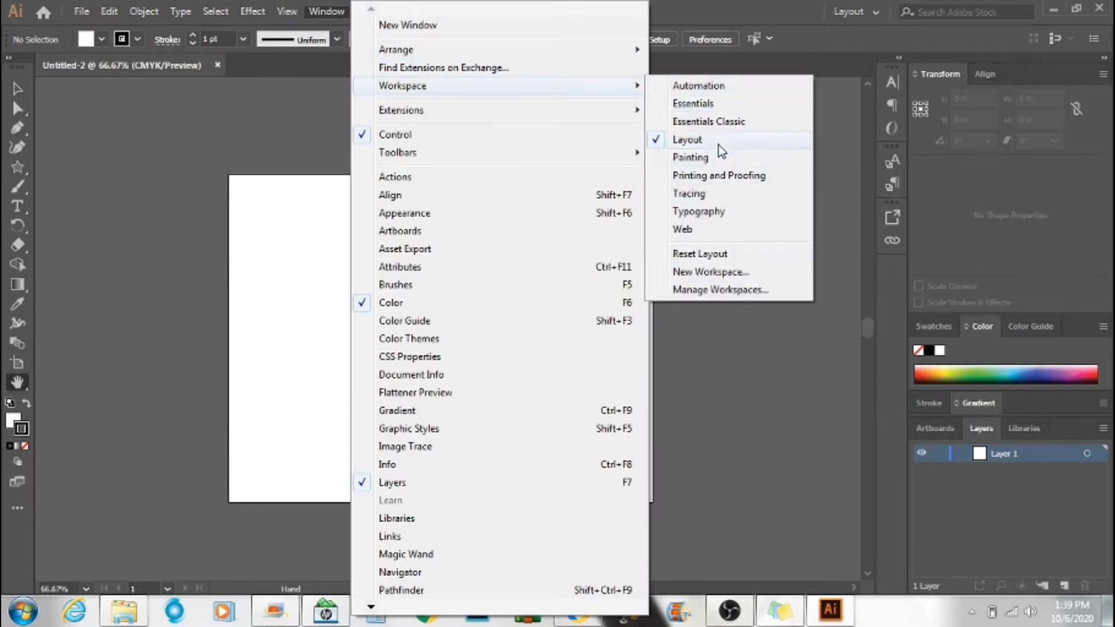
click(698, 104)
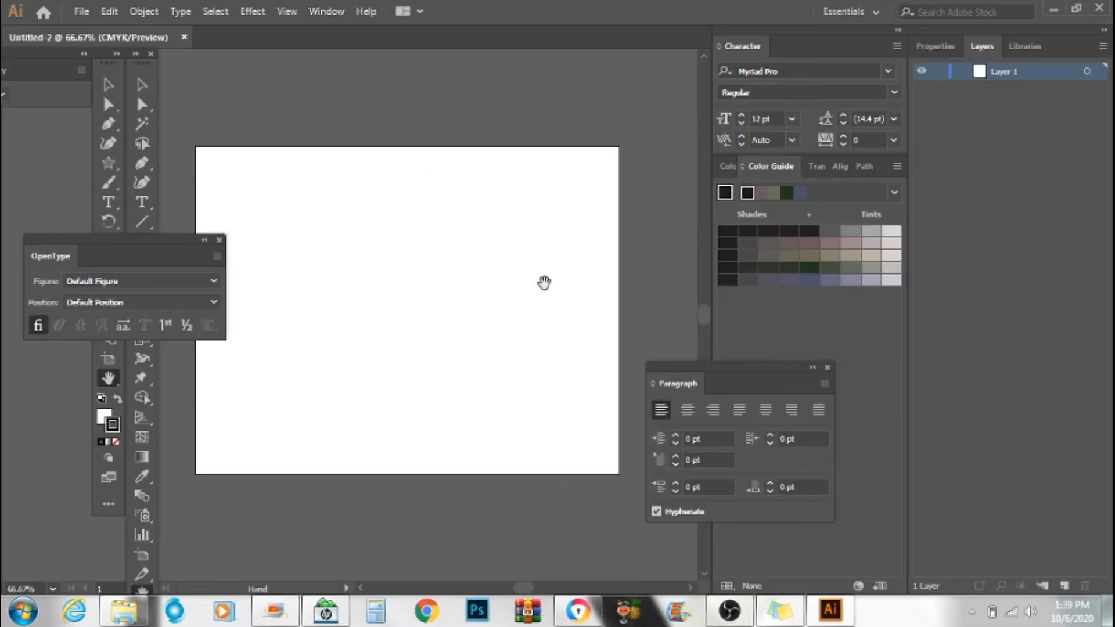
click(311, 12)
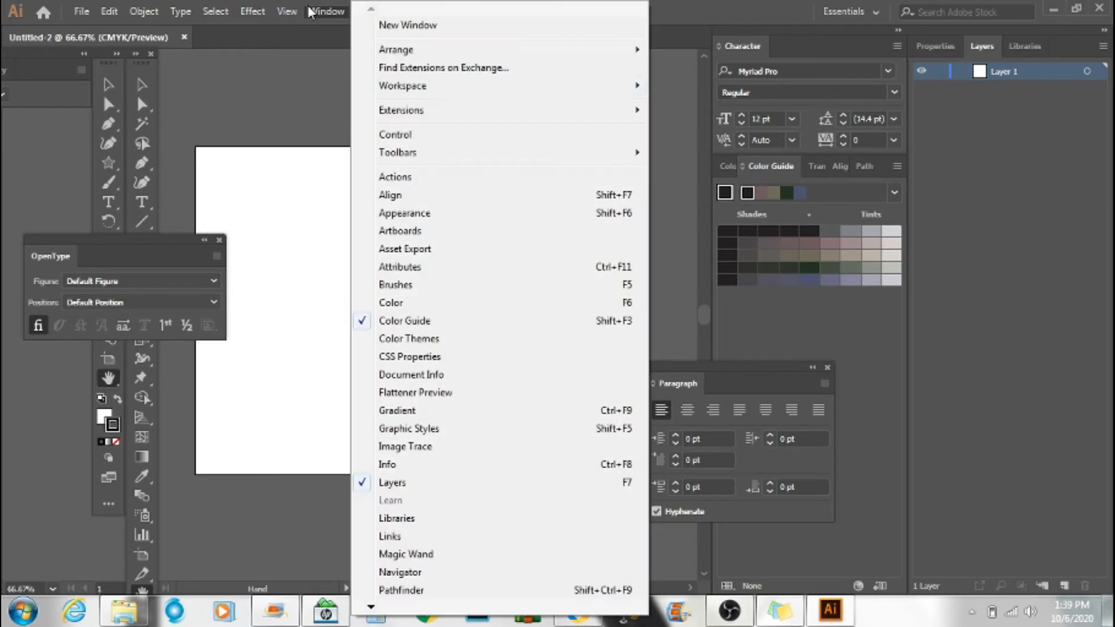
mouse_move(501, 89)
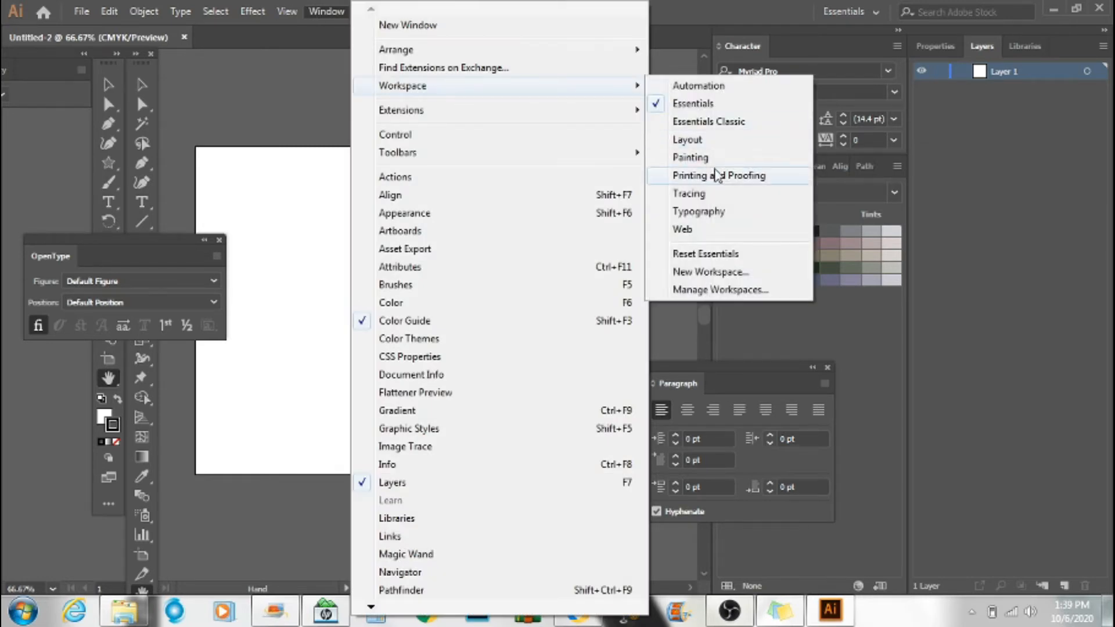
click(720, 213)
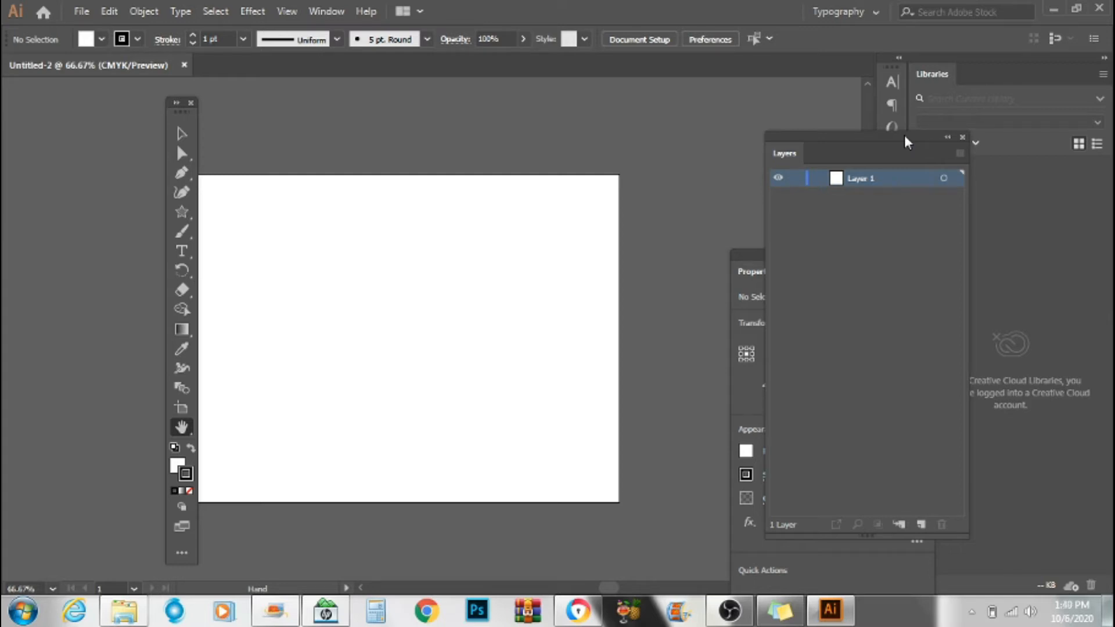
- Move the floating Layers and Properties panels and the toolbar outward so that they clear the artboard
drag(907, 143, 987, 122)
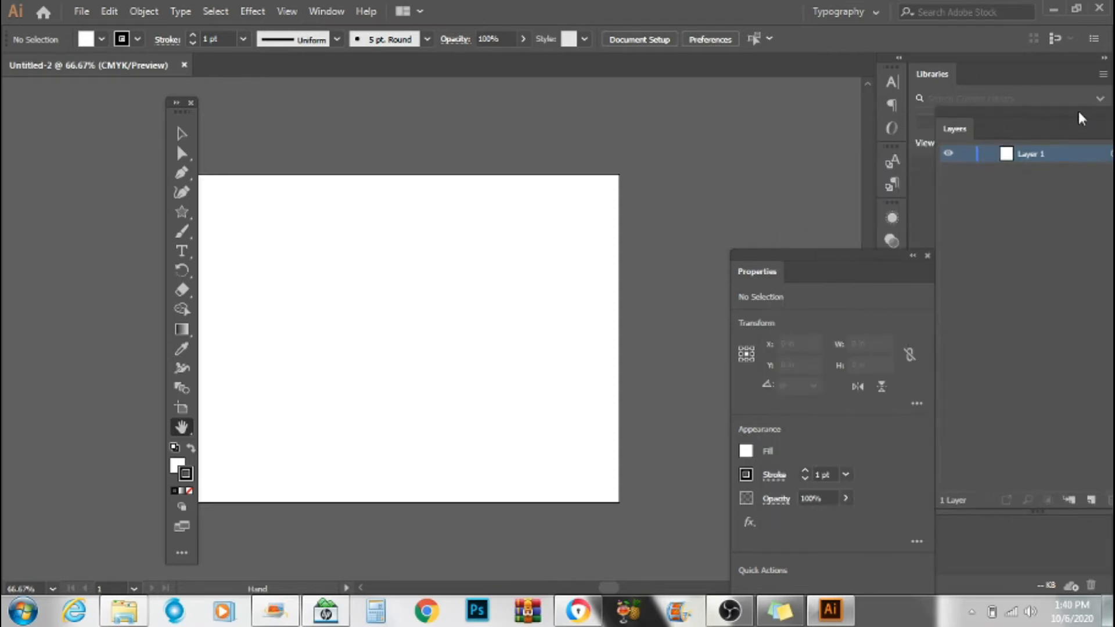
drag(853, 266, 1042, 274)
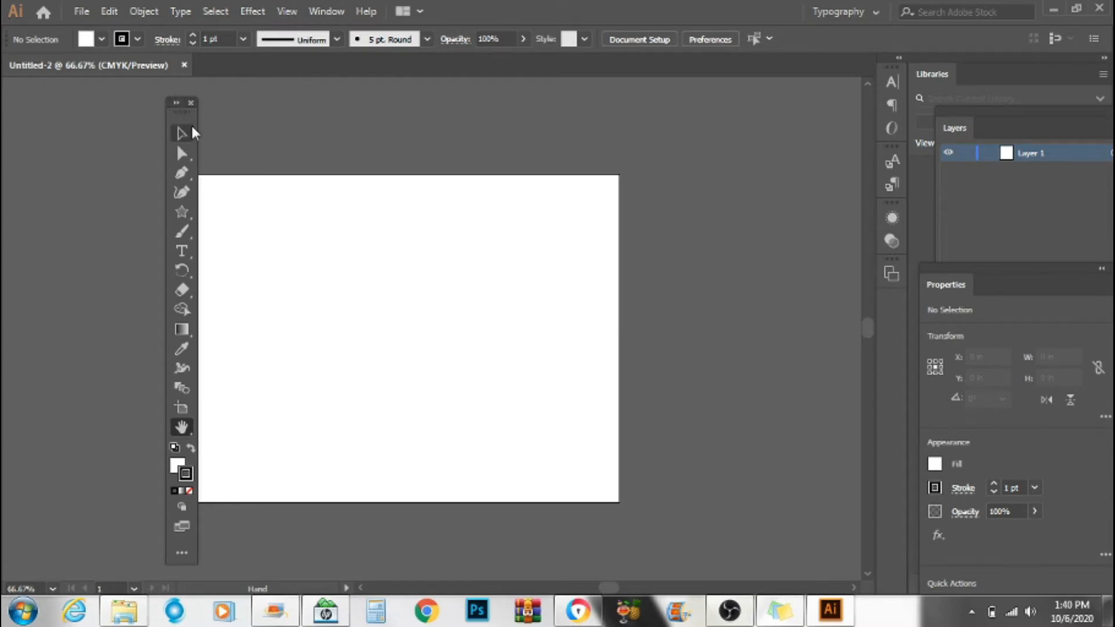
drag(189, 114, 79, 113)
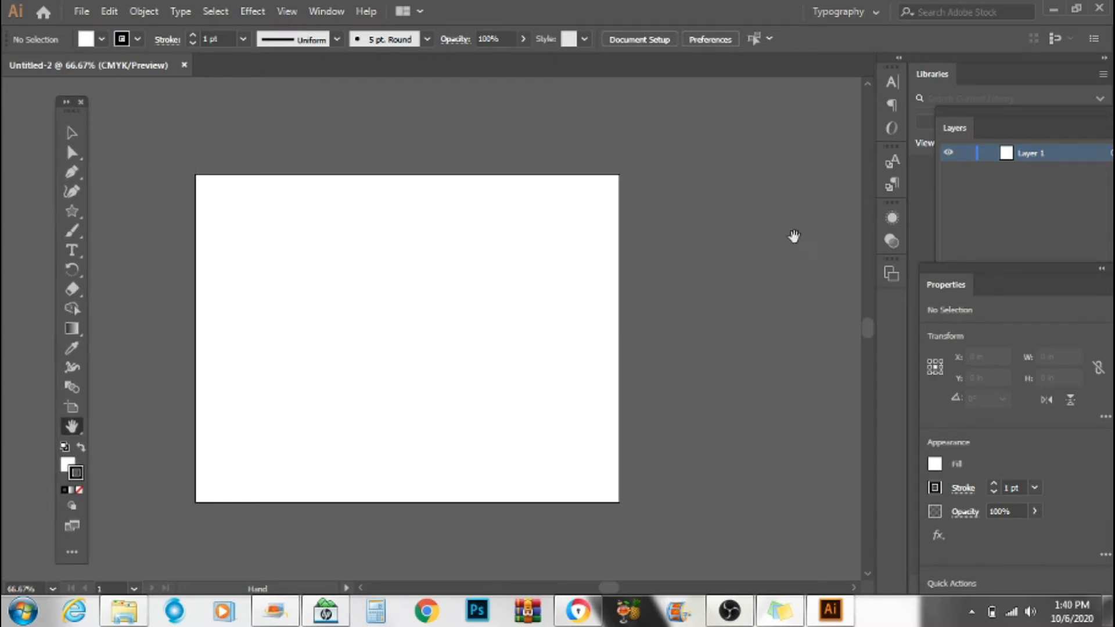
- Examine the Transparency and Appearance settings by expanding their collapsed panels
click(887, 240)
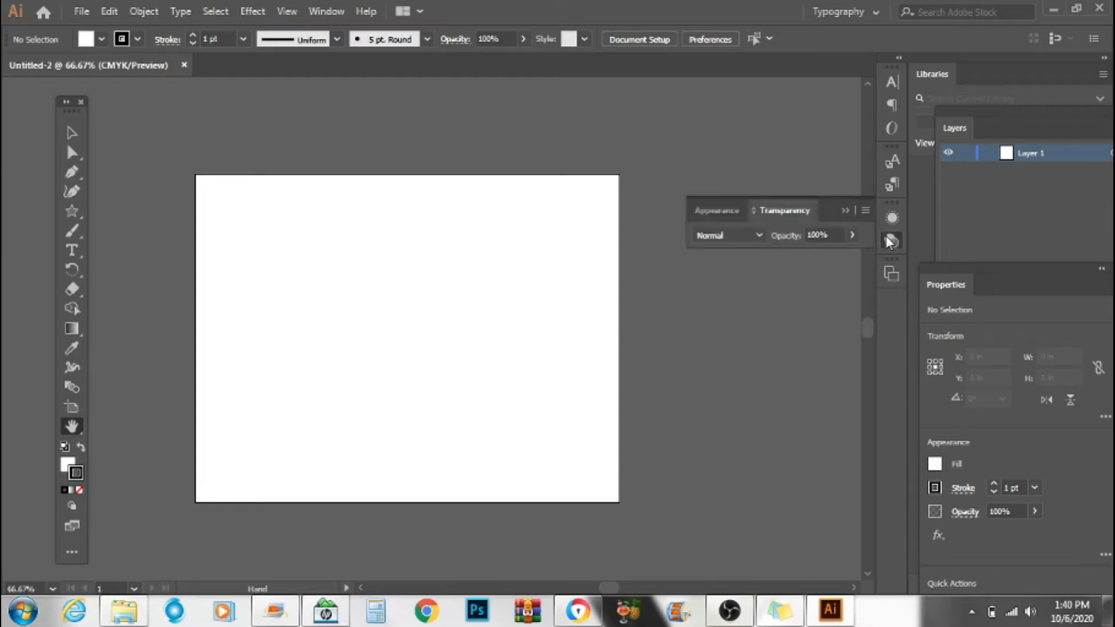
click(773, 209)
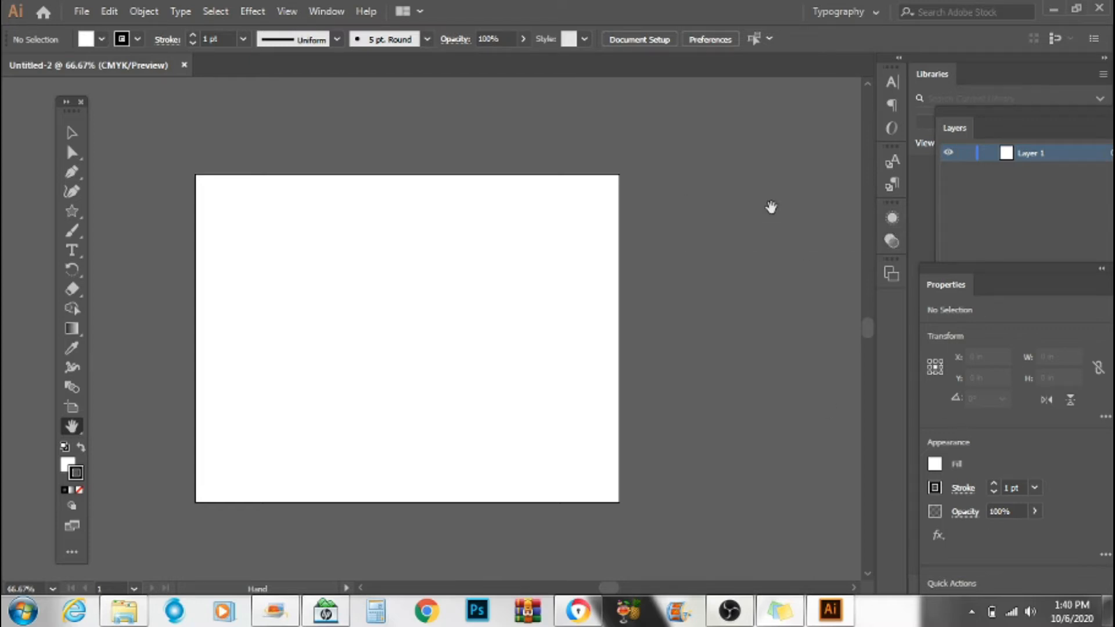
click(891, 219)
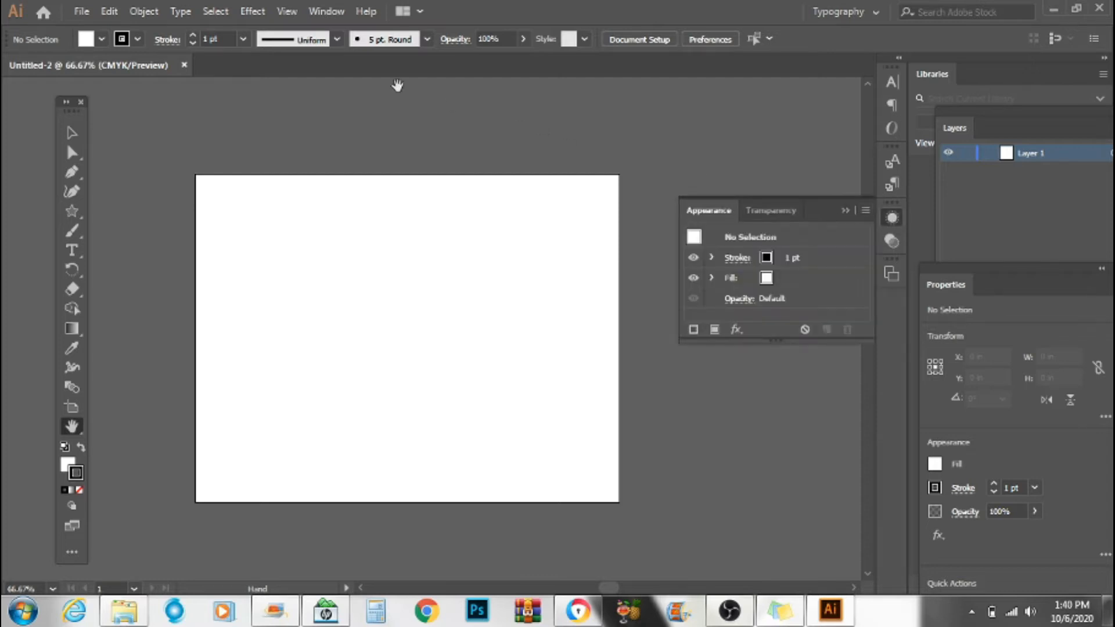
click(339, 11)
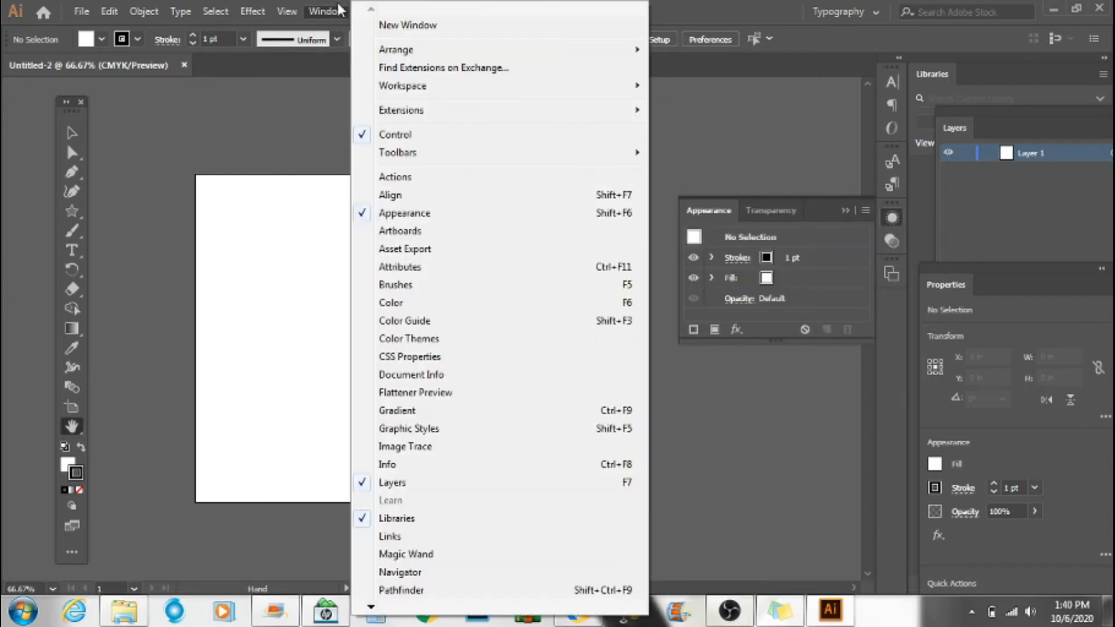
mouse_move(462, 86)
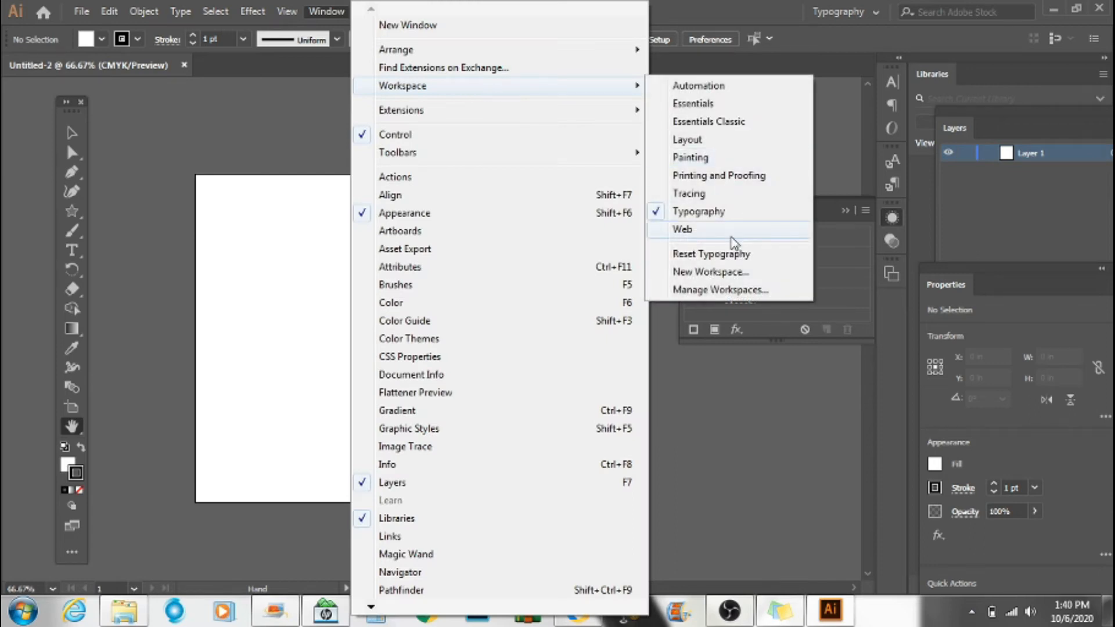
click(723, 272)
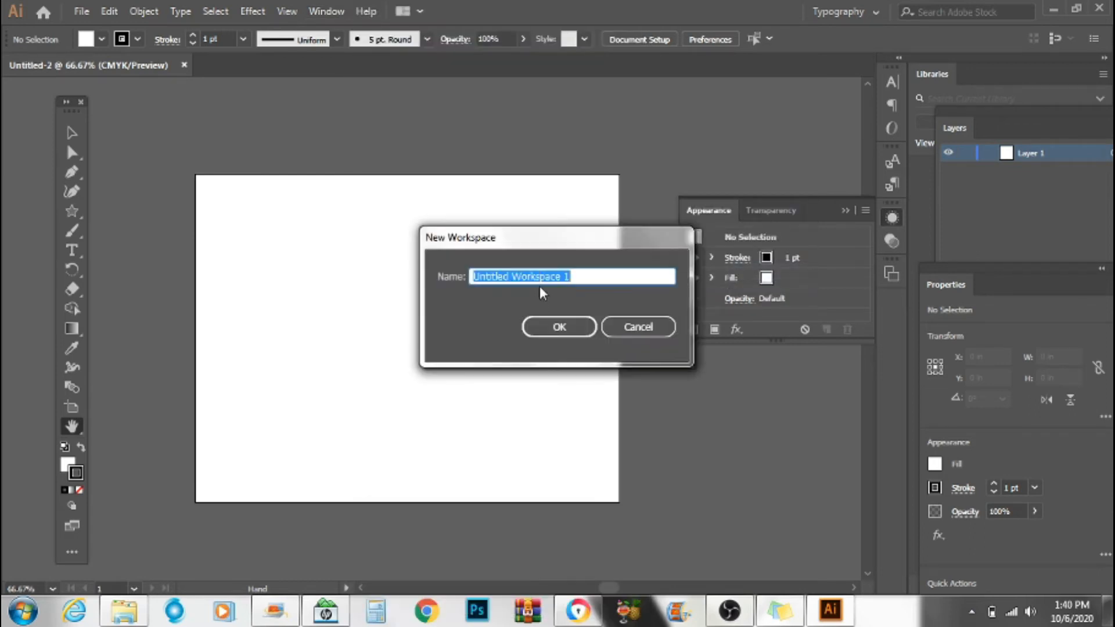
text(ILL 101)
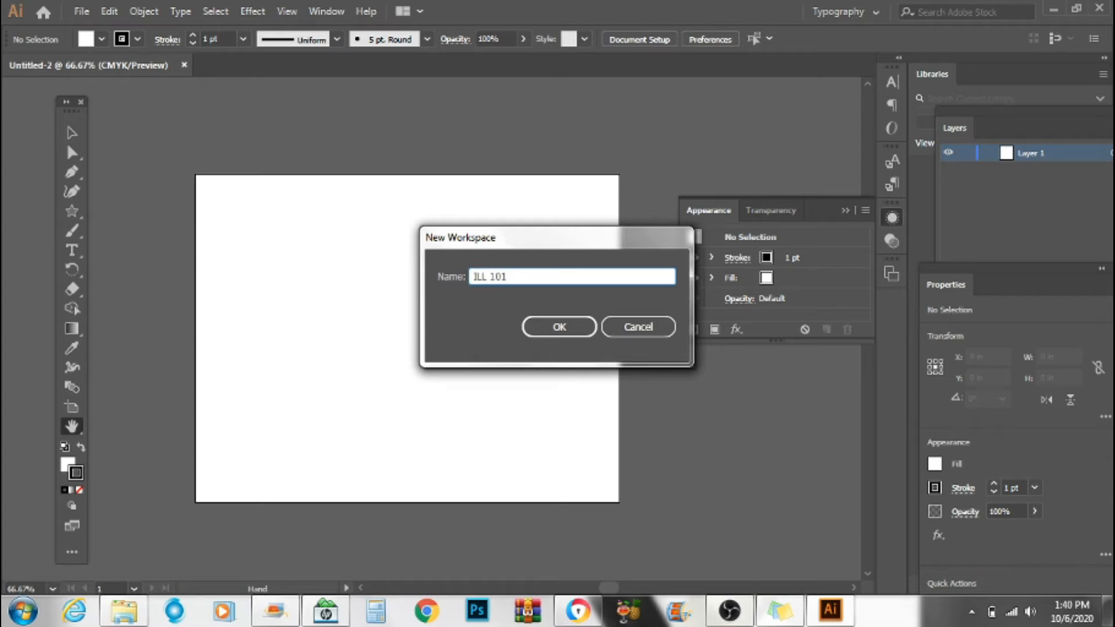
click(647, 327)
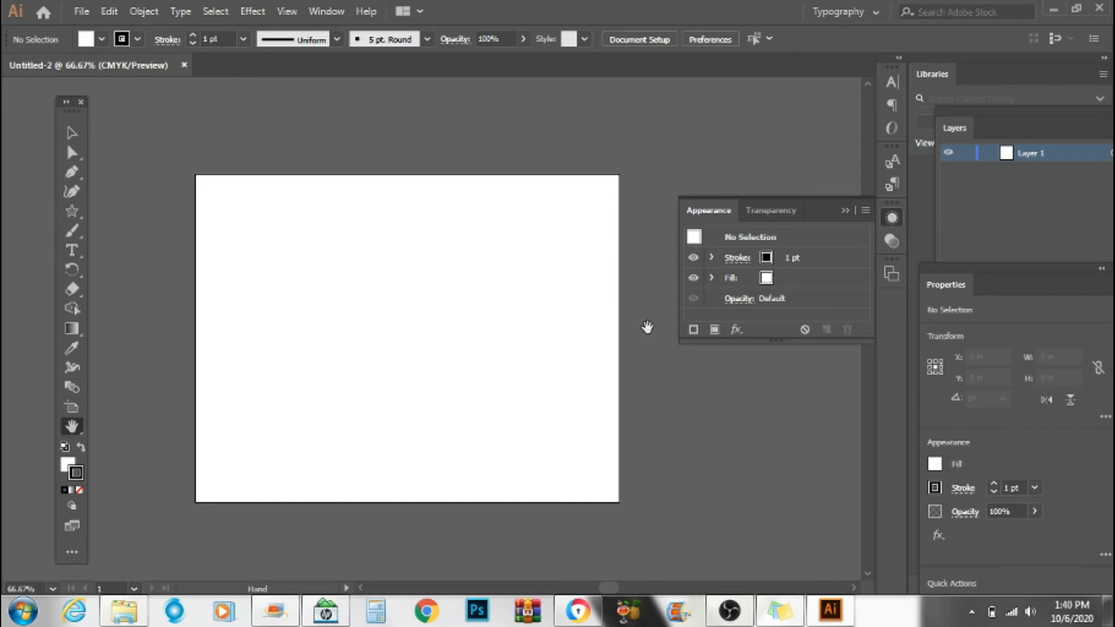
- Switch the workspace to Layout
click(326, 11)
mouse_move(490, 89)
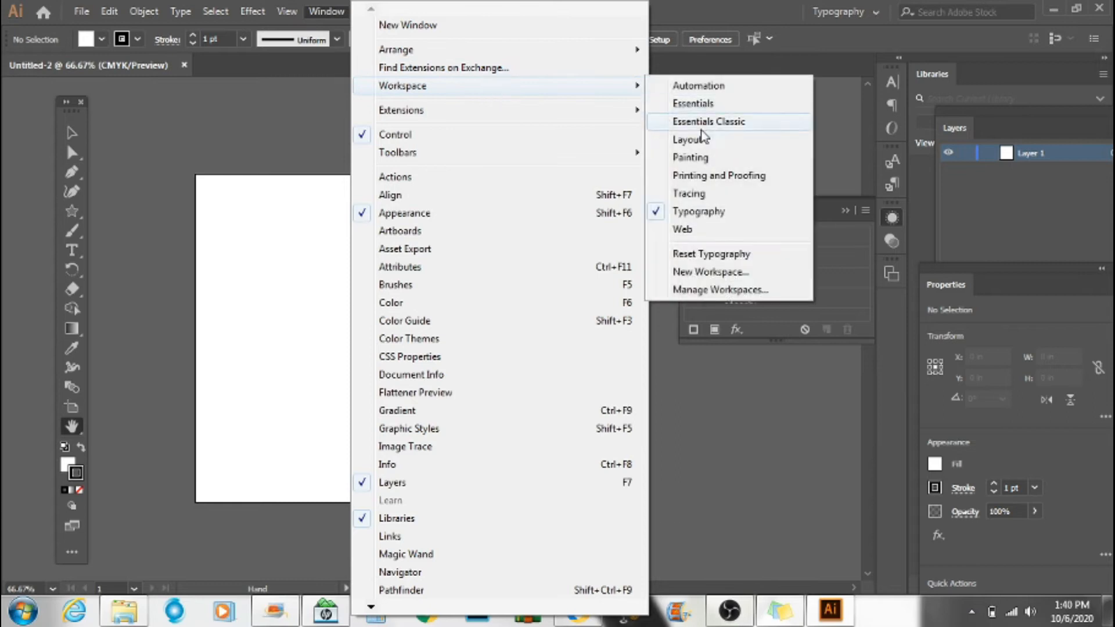
click(710, 144)
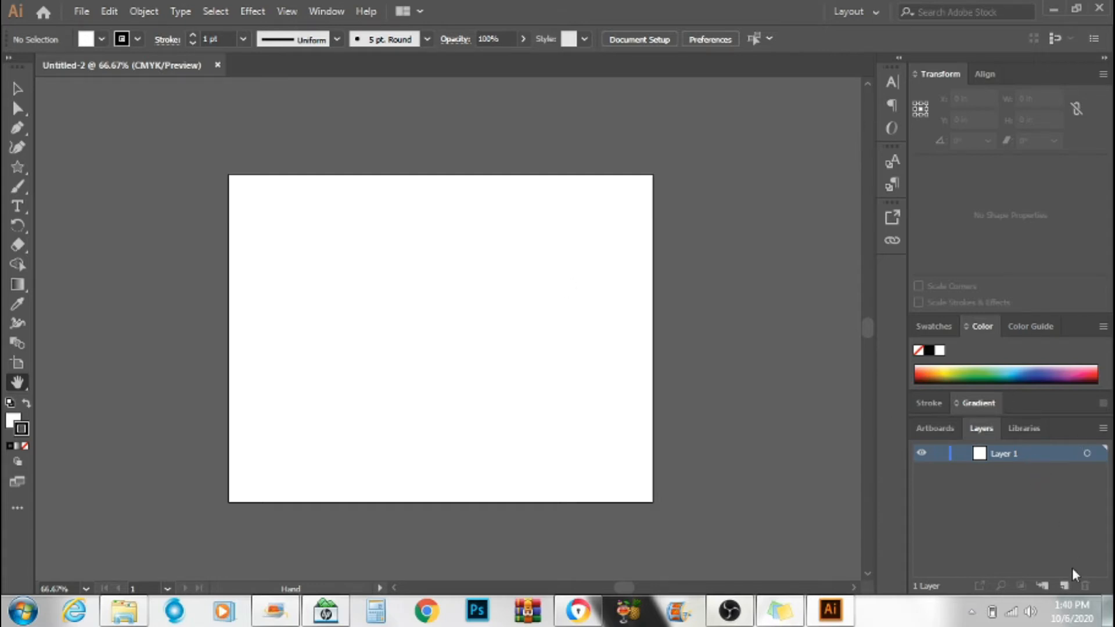
- Add five new layers above Layer 1
click(1065, 586)
click(1065, 586)
click(1065, 586)
click(1064, 586)
click(1065, 586)
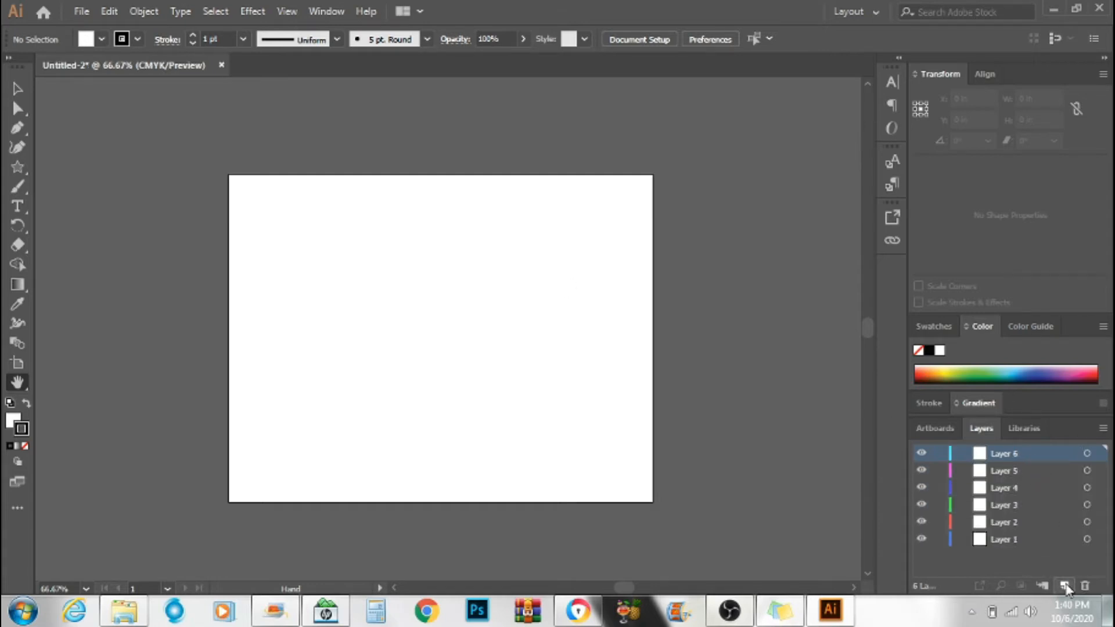
- Delete Layer 2 through Layer 6 together, keeping only Layer 1
click(1008, 522)
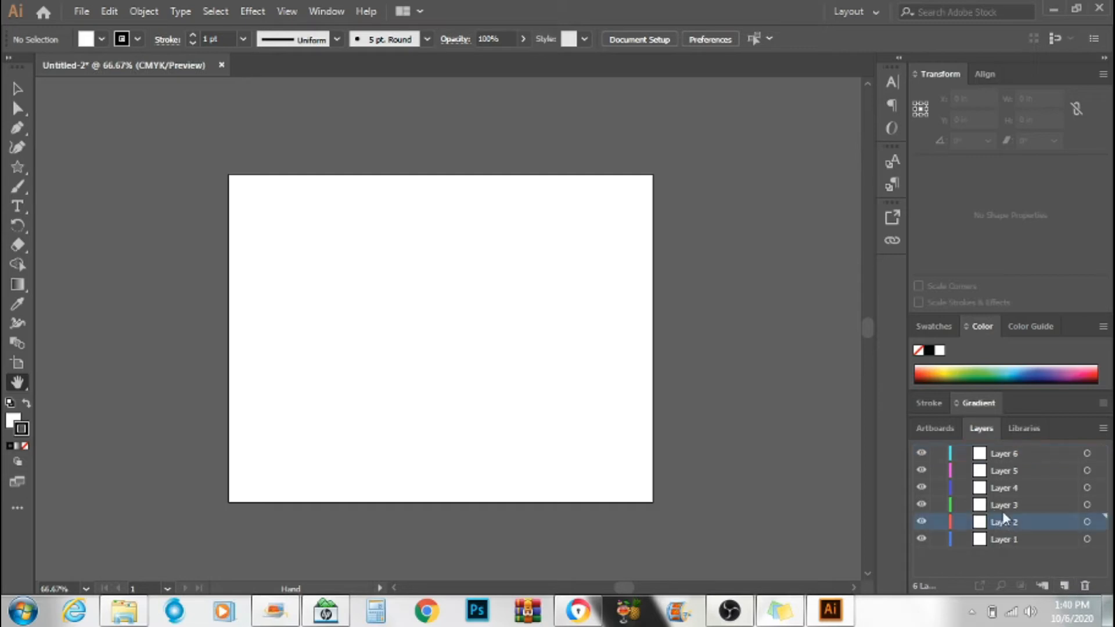
shift+click(1014, 457)
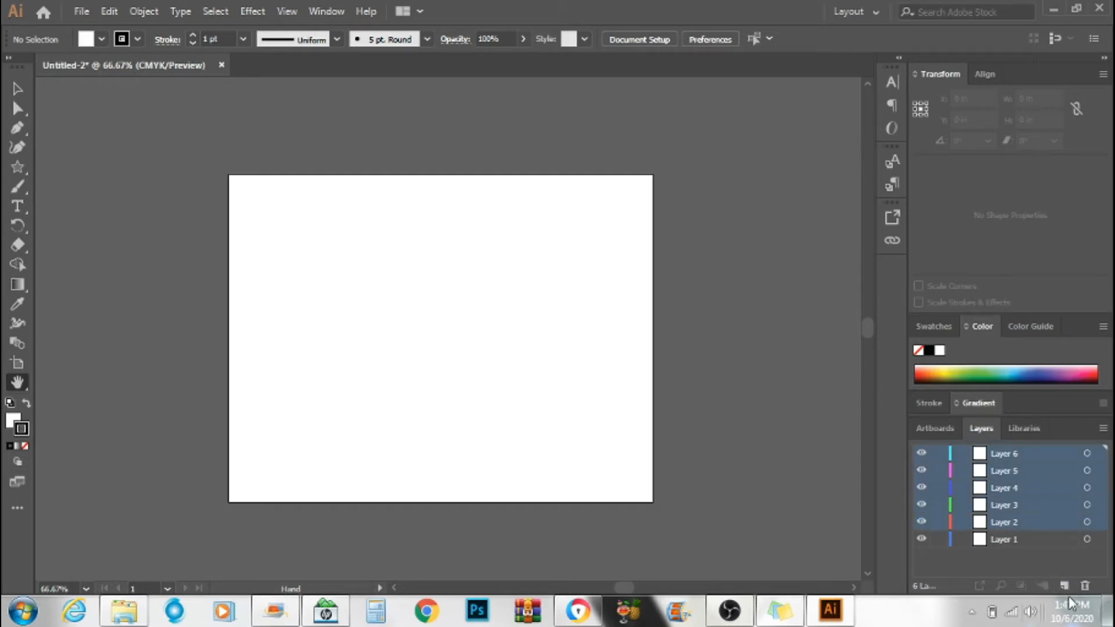
click(1084, 586)
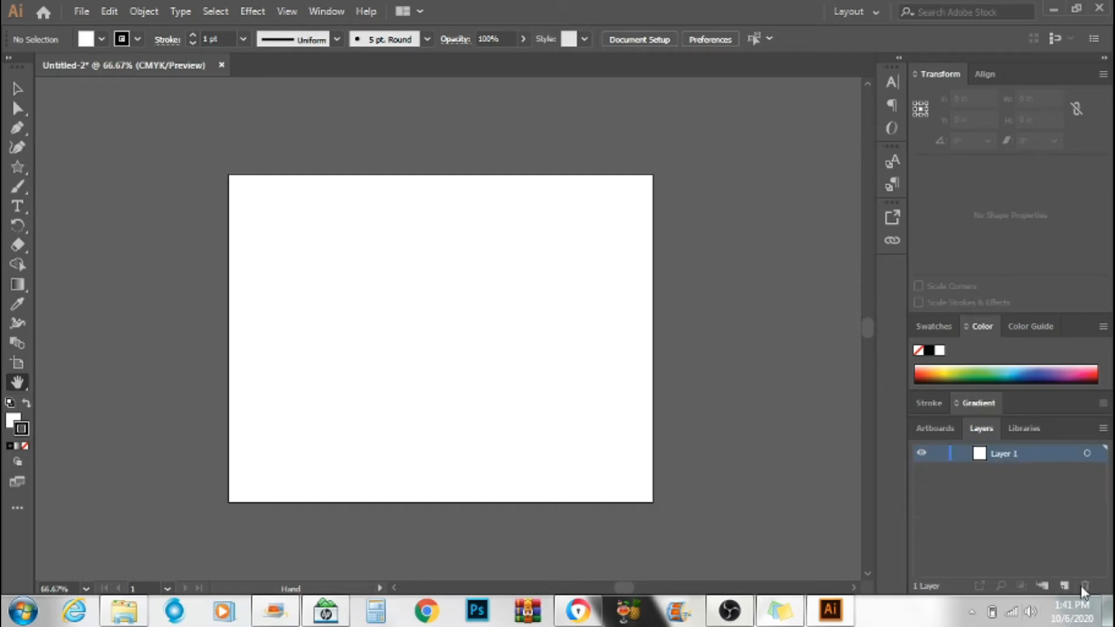
- Rename Layer 1 as ILL 101 and set its layer color to red
double_click(1027, 454)
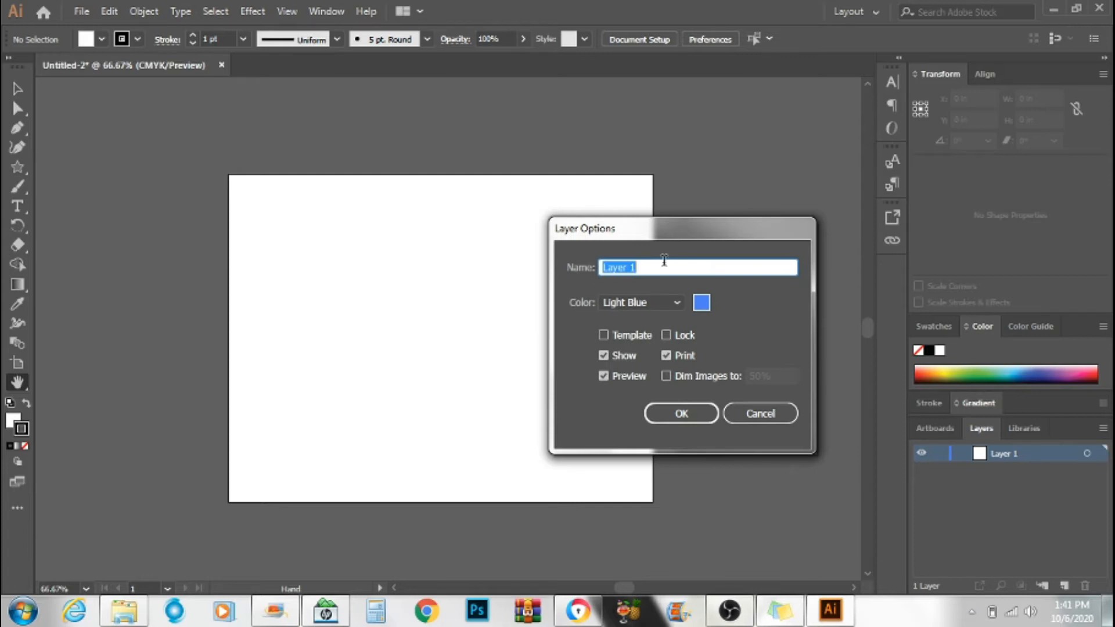
text(ILL 1010)
key(BackSpace)
click(701, 304)
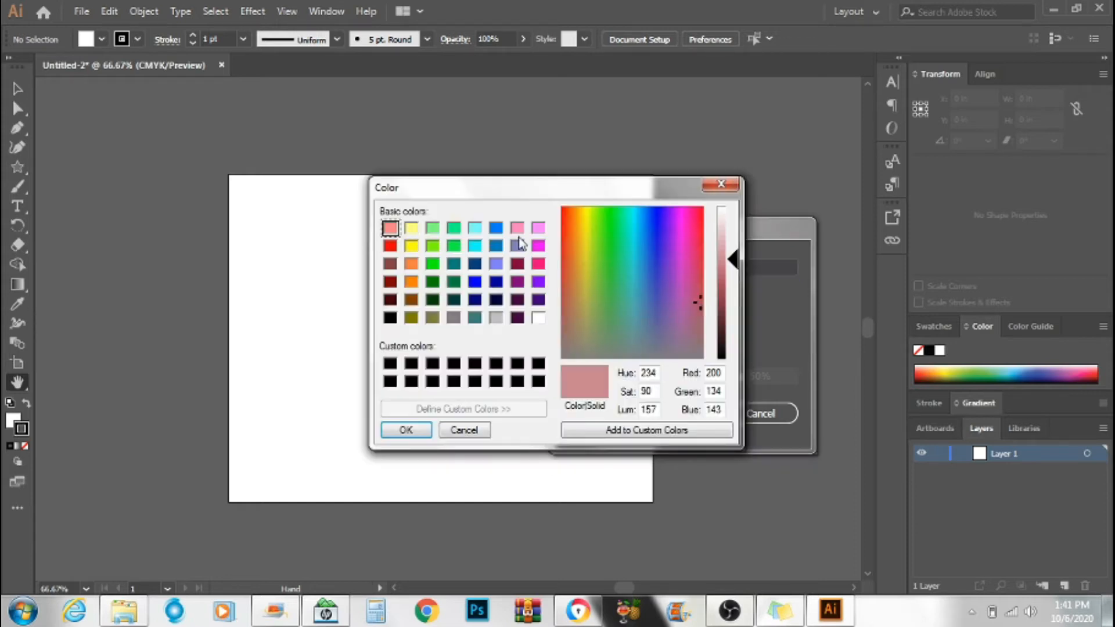
click(389, 246)
key(Return)
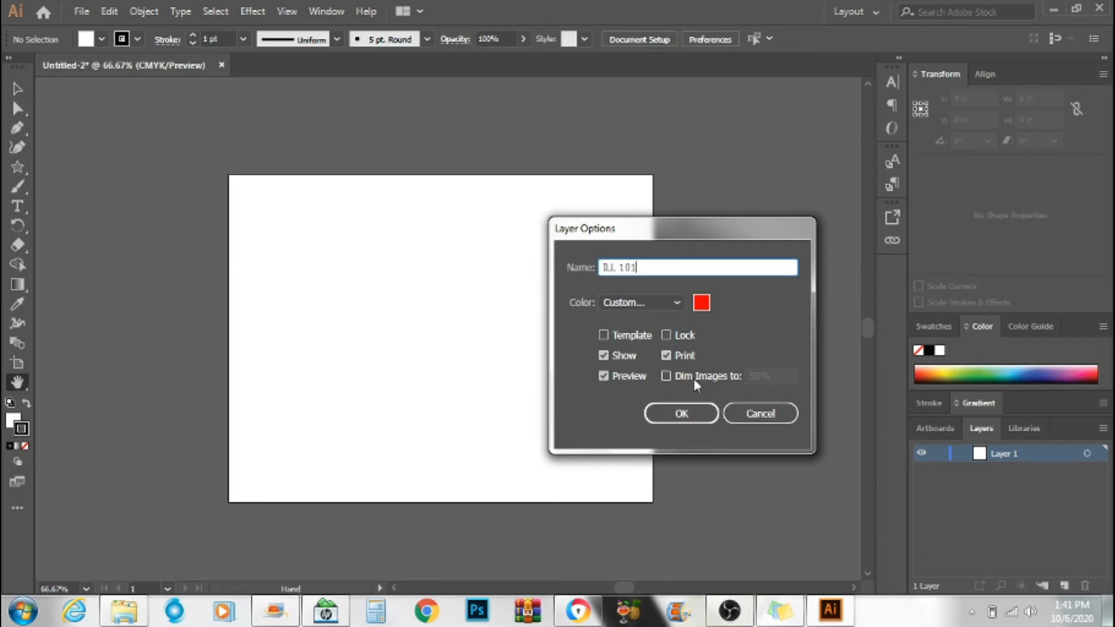
click(685, 415)
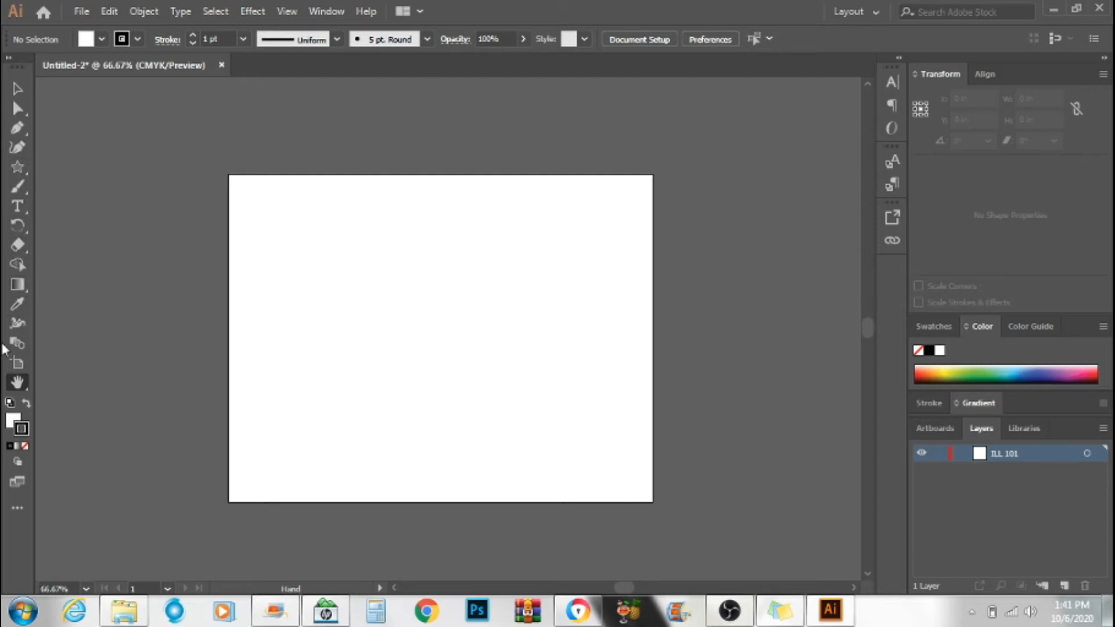
- Draw a square about 1.93 in wide in the left part of the artboard with the Rectangle tool
key(m)
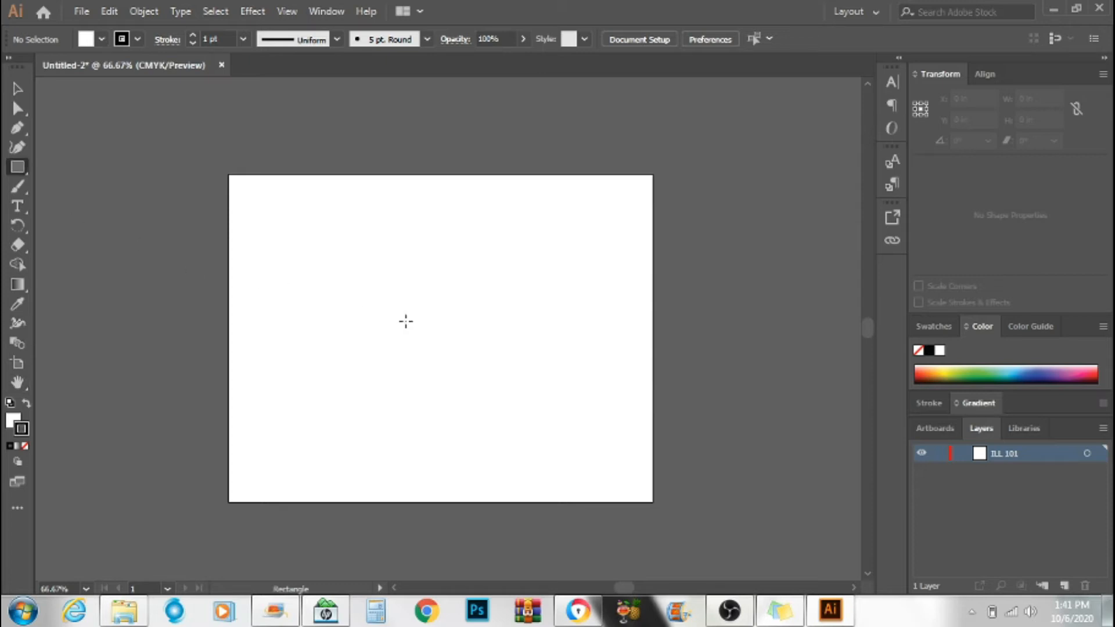
click(18, 167)
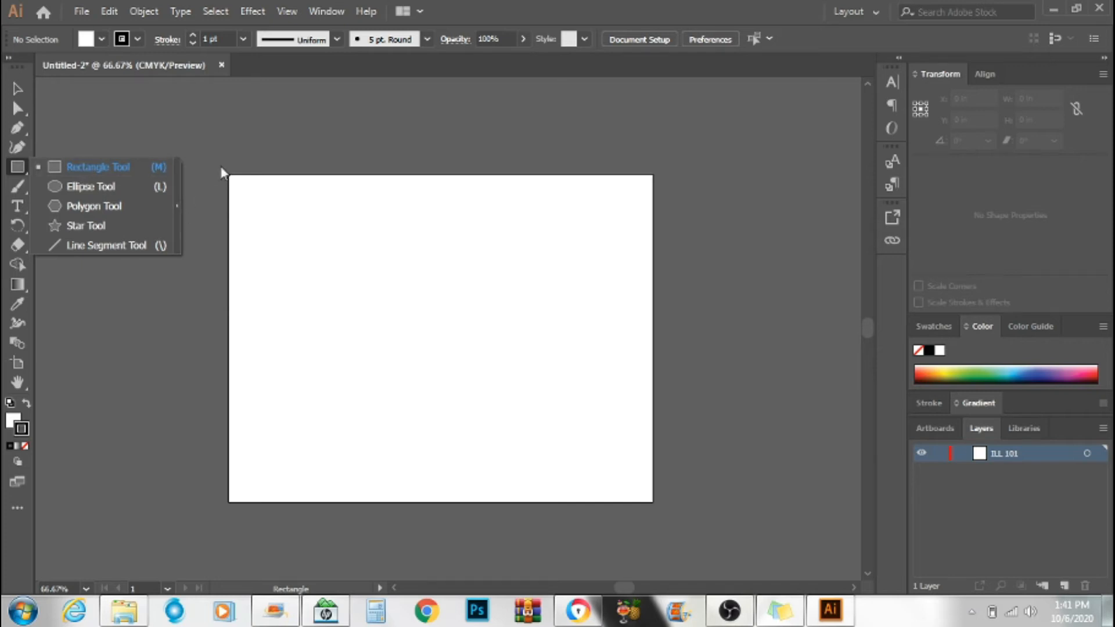
click(290, 261)
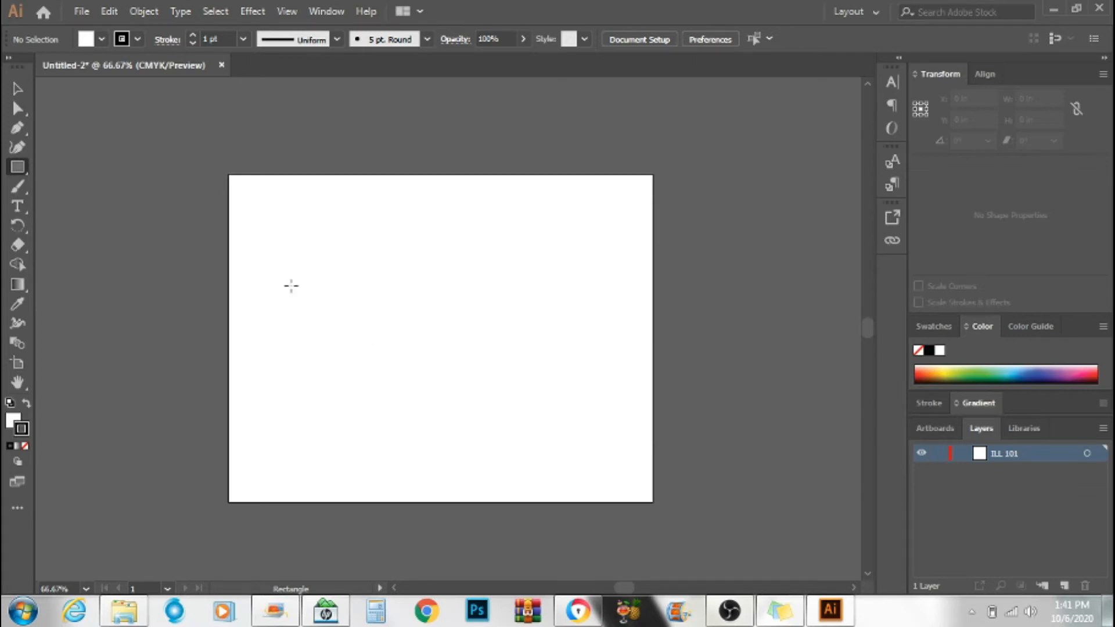
mouse_move(271, 273)
mouse_down()
mouse_move(320, 344)
mouse_move(351, 352)
mouse_move(333, 291)
mouse_move(378, 338)
mouse_move(326, 338)
mouse_move(328, 355)
mouse_move(336, 340)
mouse_move(348, 347)
mouse_up()
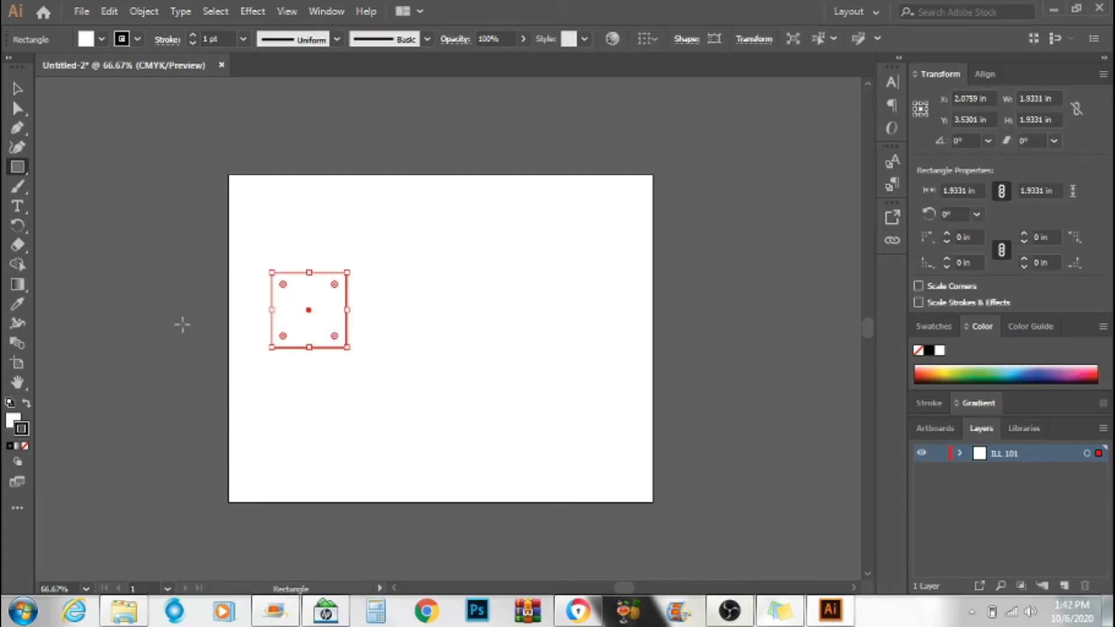
- Draw a circle about 2.85 in across with the Ellipse tool and place it beside the square, roughly level with its center
drag(24, 163, 102, 187)
drag(380, 289, 490, 374)
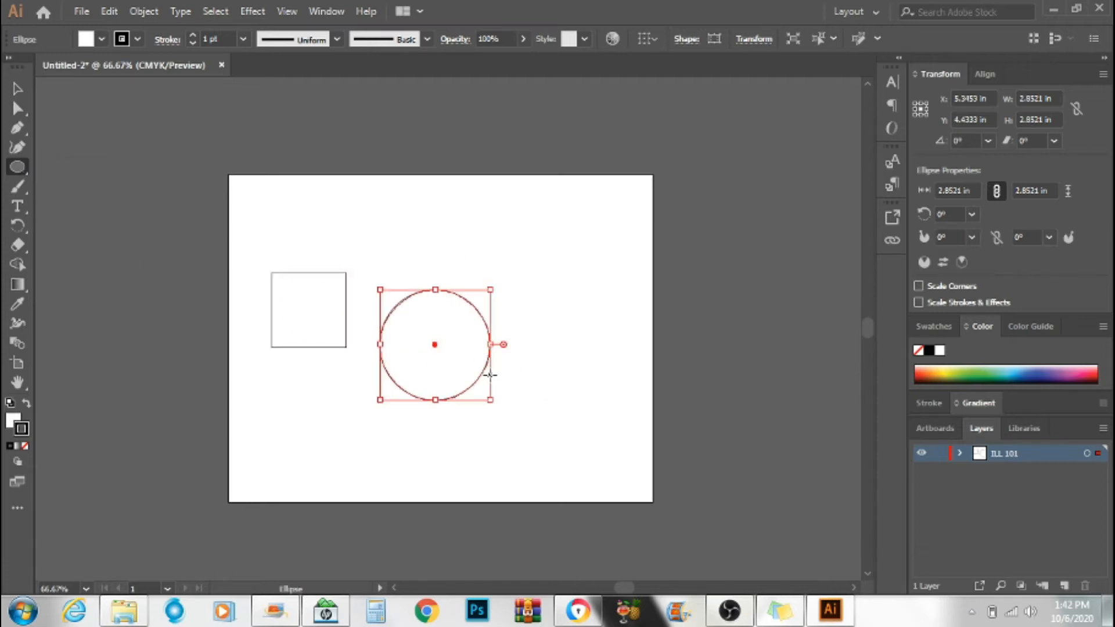
key(v)
drag(438, 340, 424, 301)
key(Down)
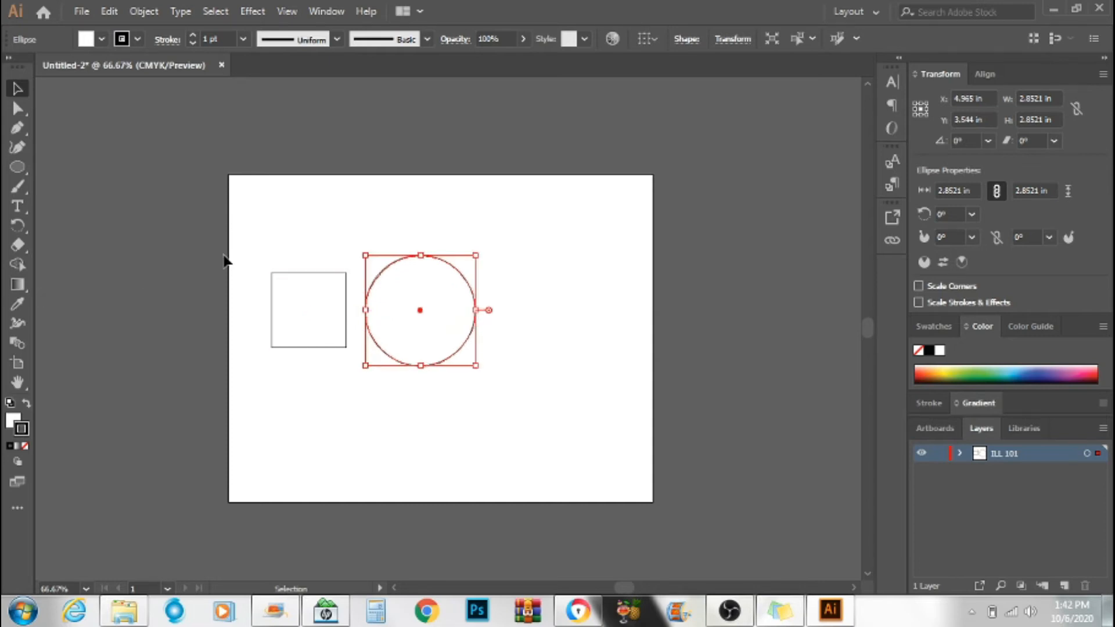
- Draw a five-pointed star to the right of the circle with the Star tool and deselect it
drag(16, 167, 543, 306)
key(v)
click(348, 230)
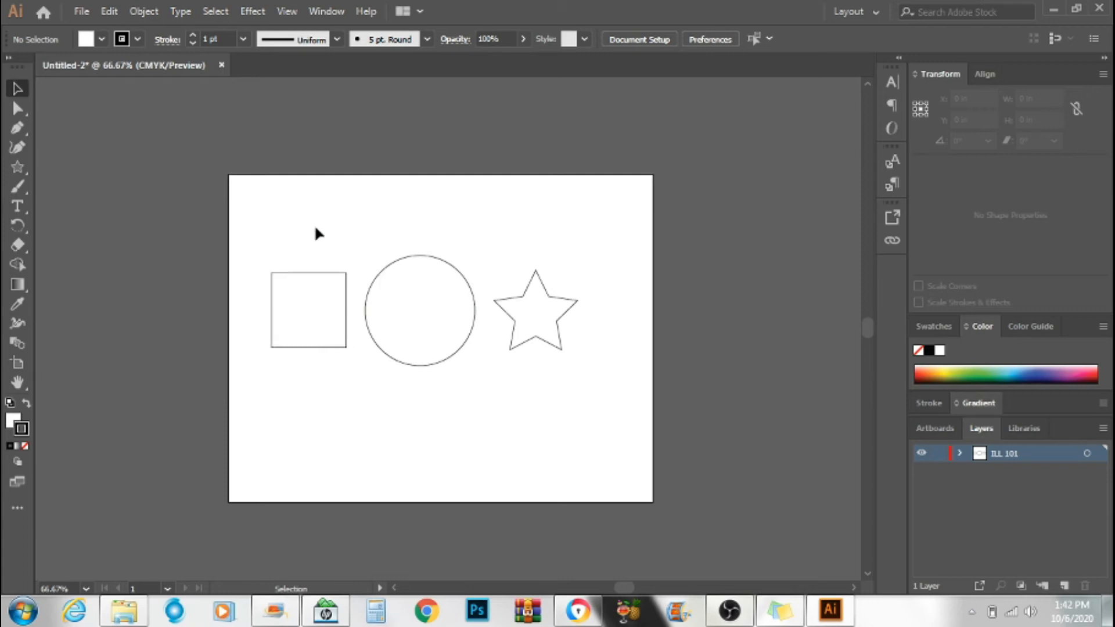
- Fill the square with a crimson red color
click(316, 304)
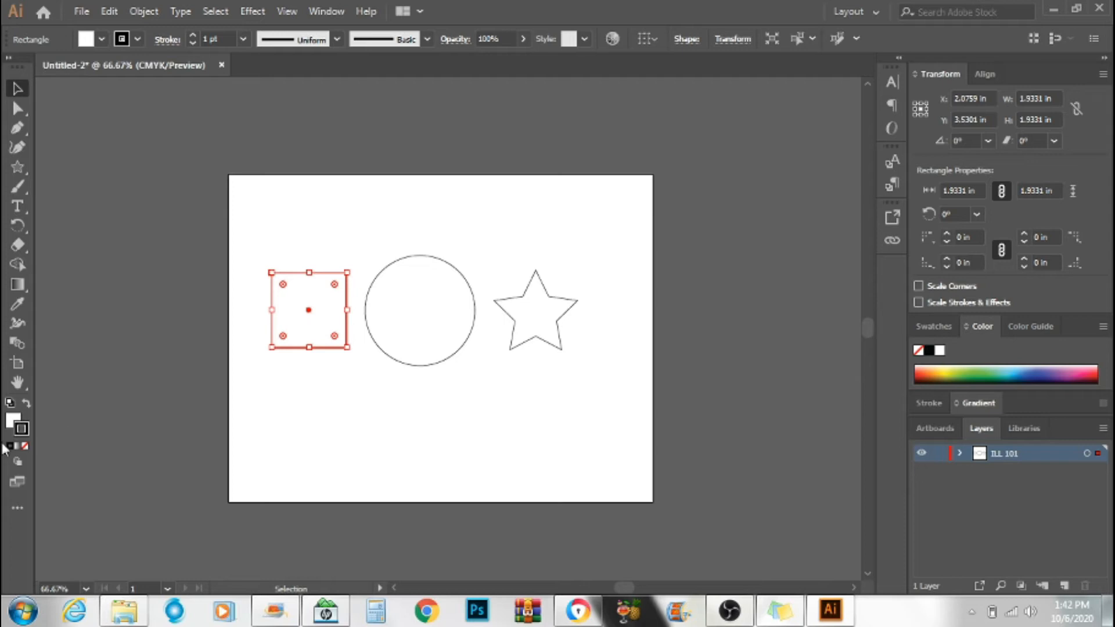
click(12, 422)
double_click(12, 421)
click(521, 246)
key(Return)
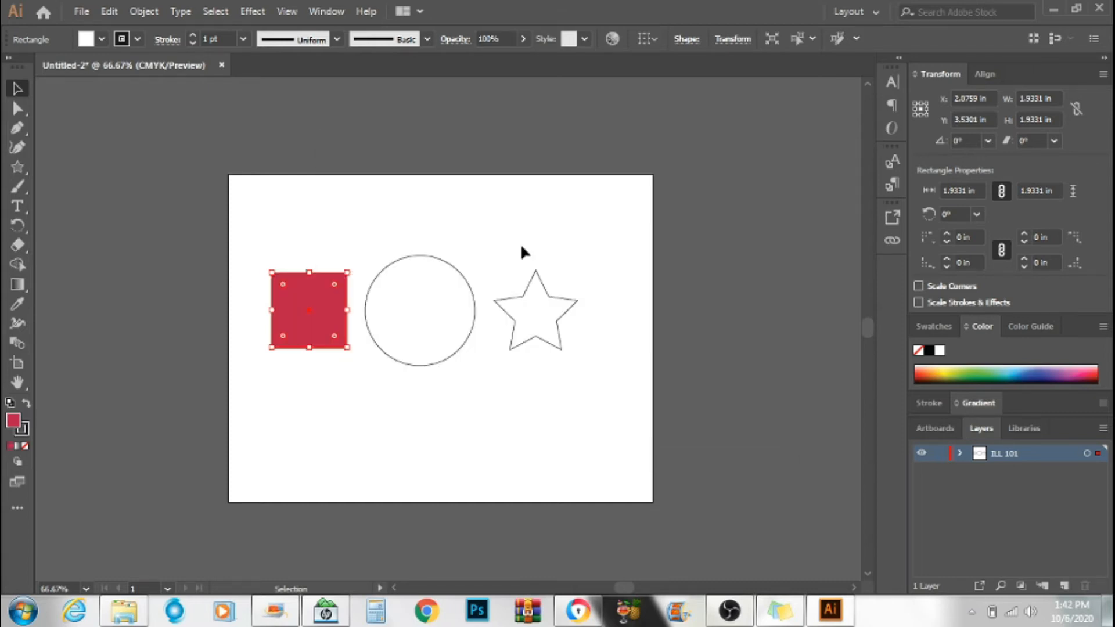
- Fill the circle with the dark blue swatch
click(318, 422)
drag(426, 298, 425, 298)
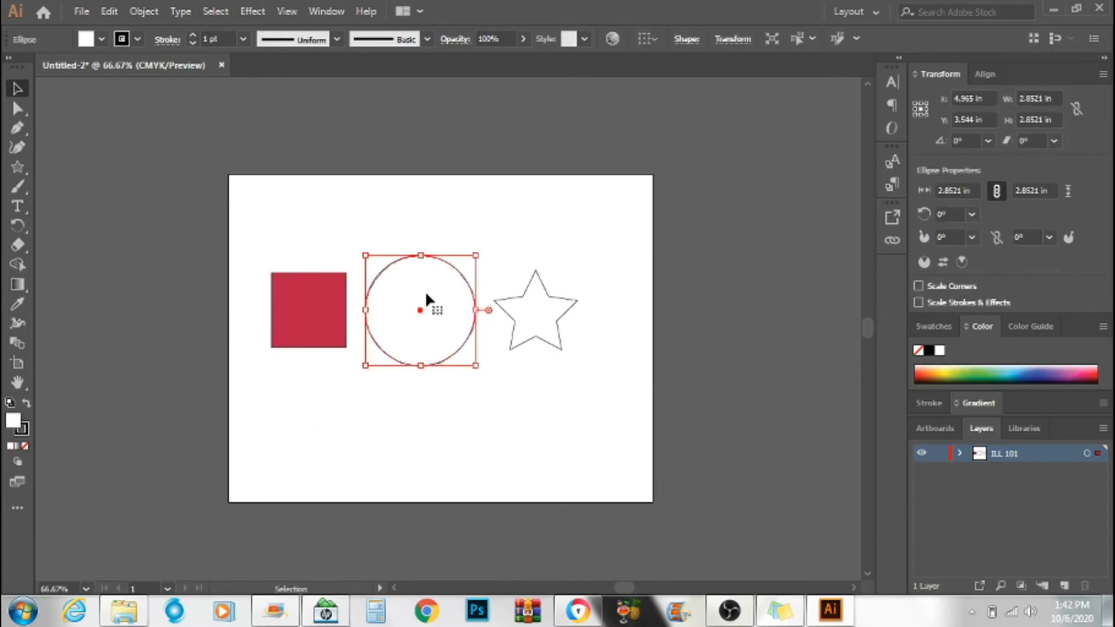
click(99, 40)
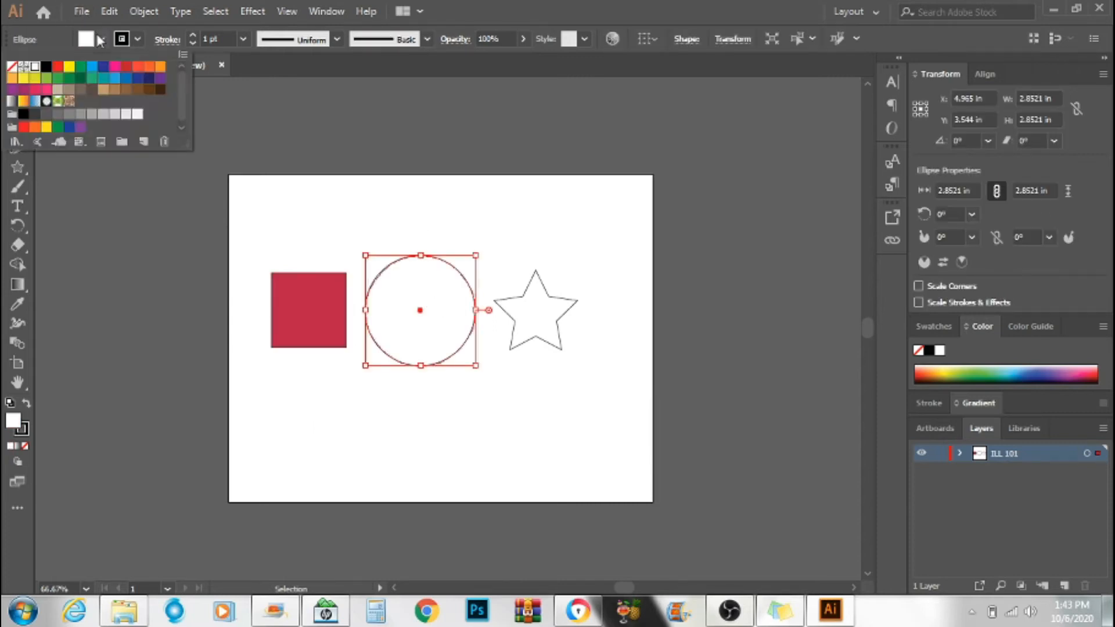
click(104, 69)
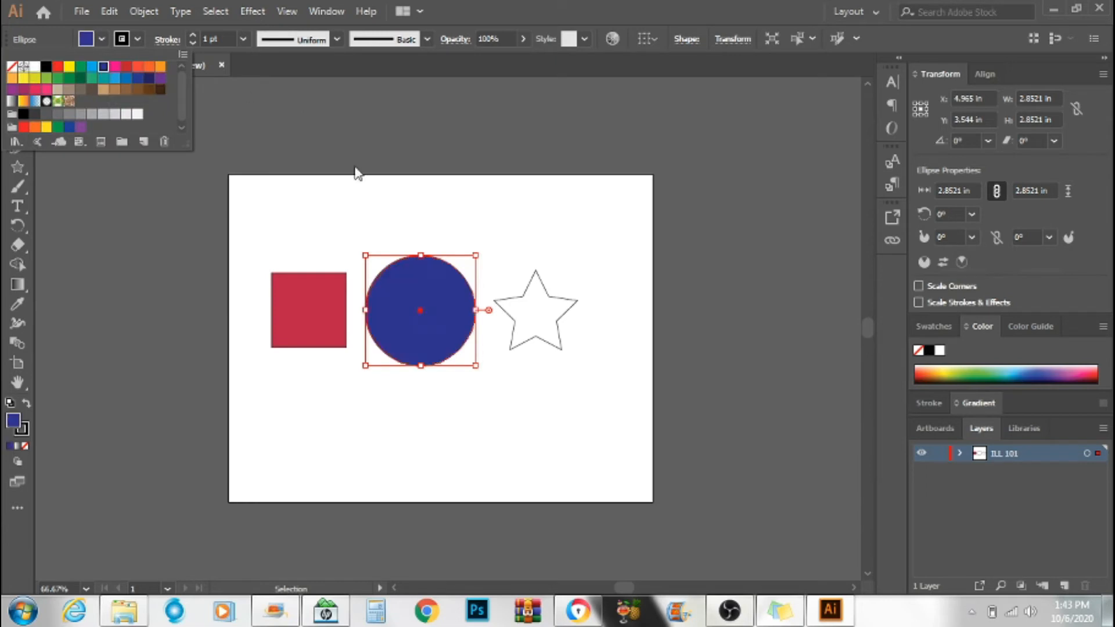
- Give the circle an orange stroke color and deselect it
click(136, 41)
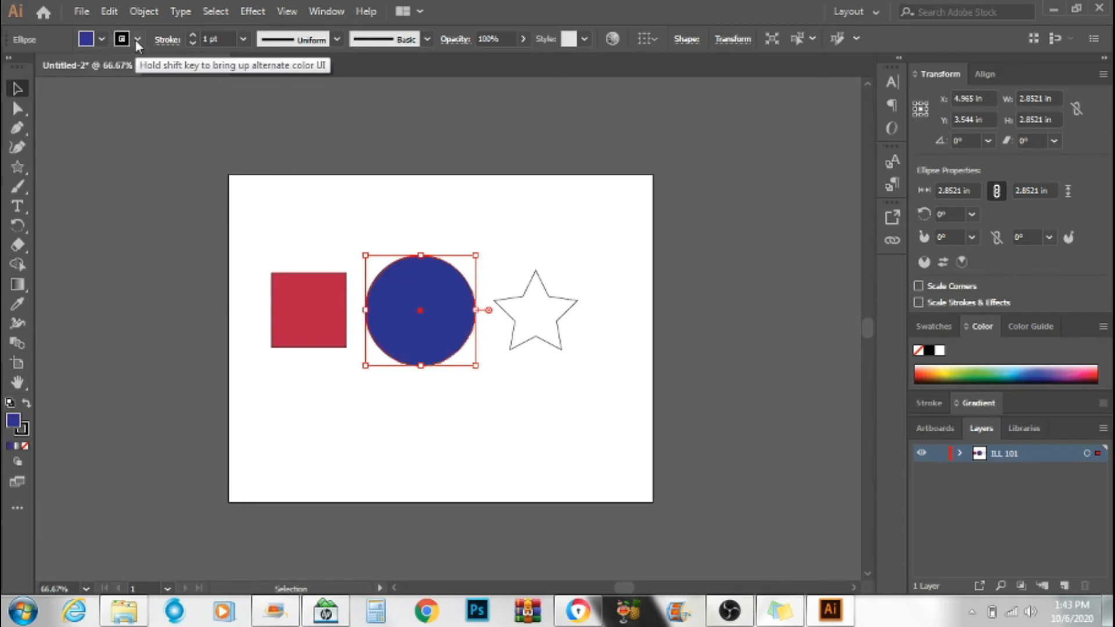
click(136, 41)
click(150, 68)
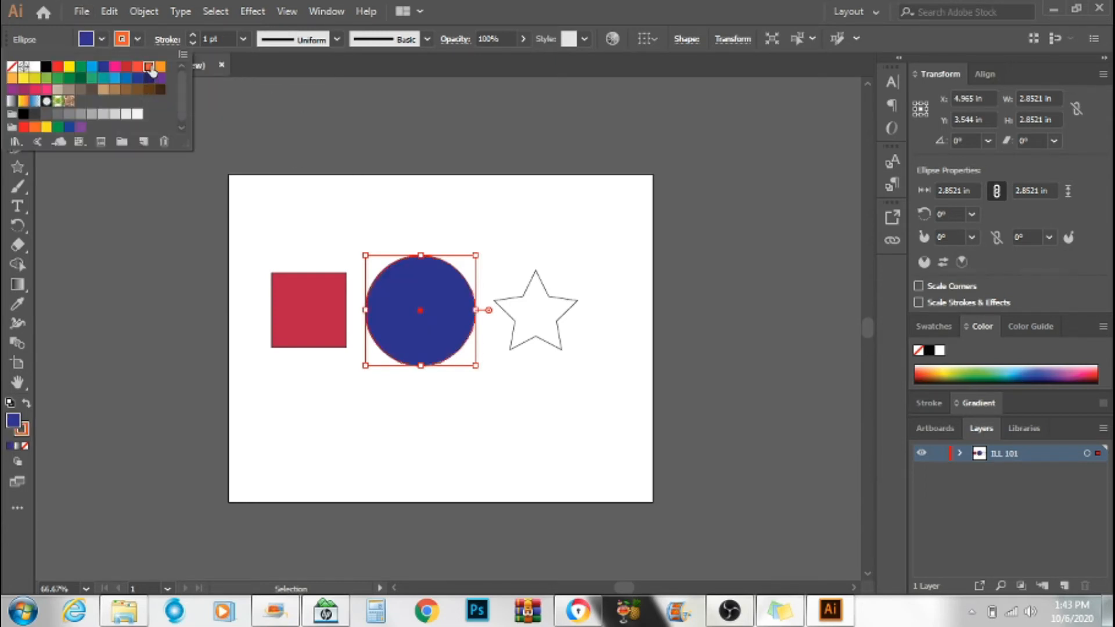
click(553, 216)
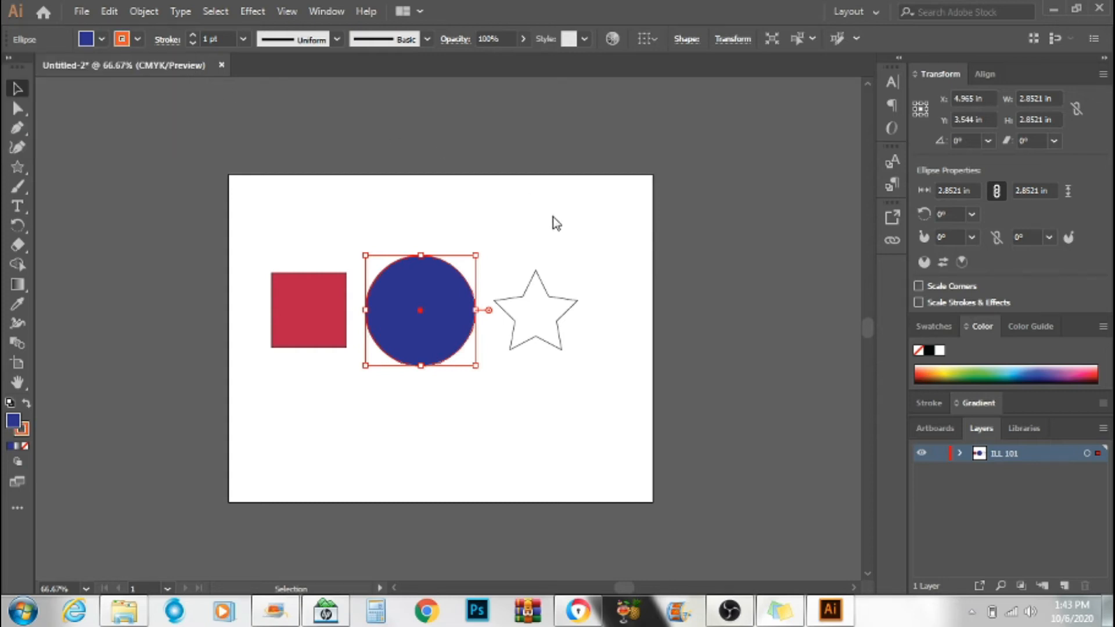
click(552, 217)
key(z)
key(v)
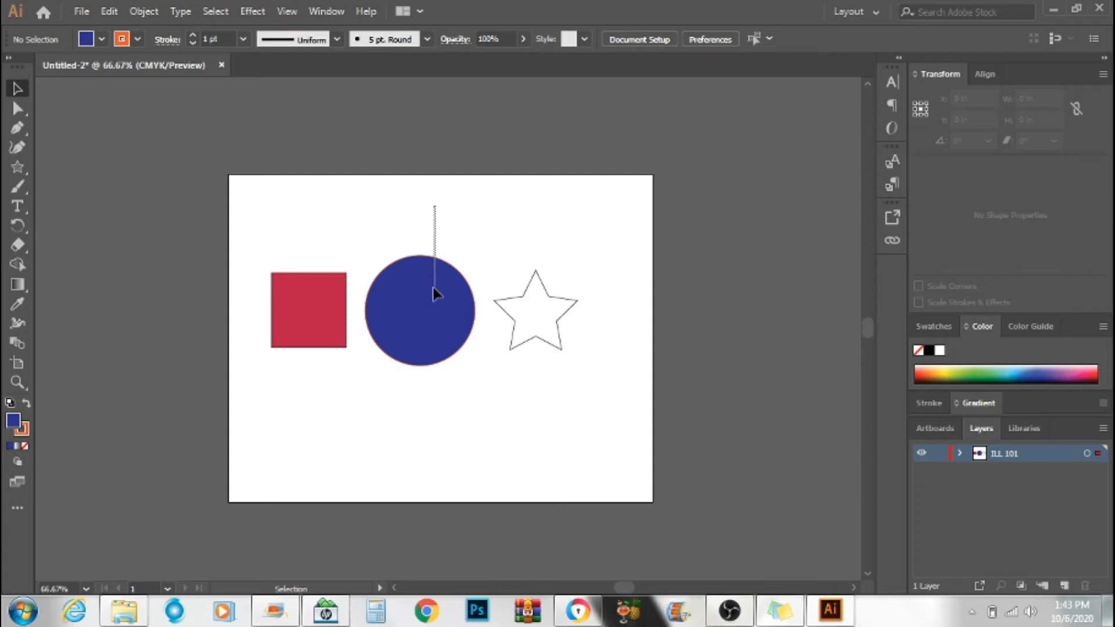
- Set the circle's stroke weight to 16 pt and deselect it
click(434, 290)
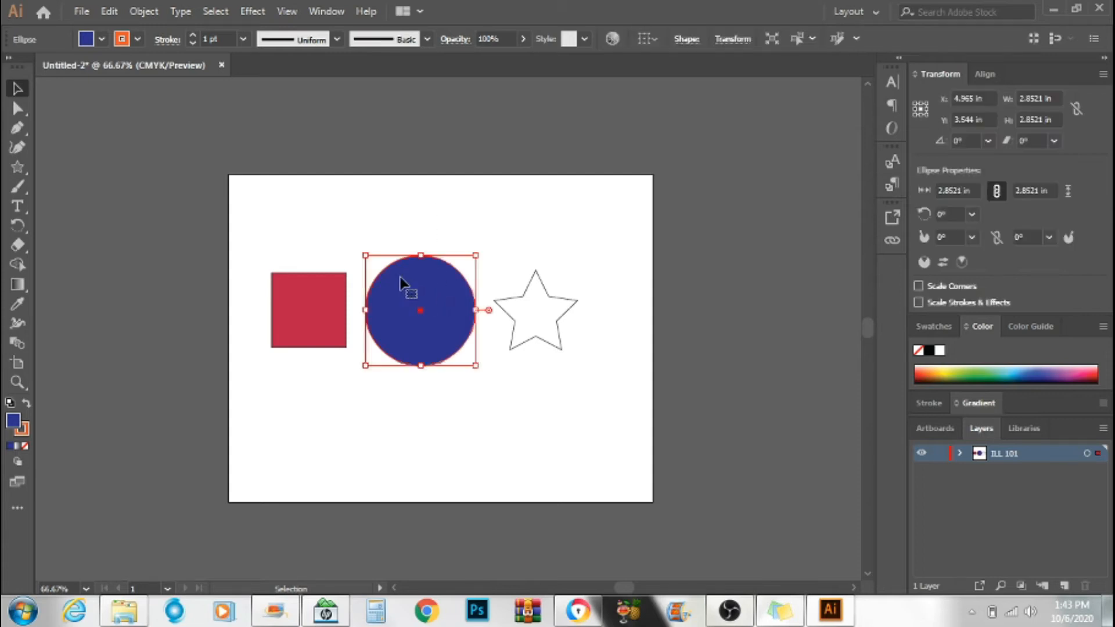
click(243, 38)
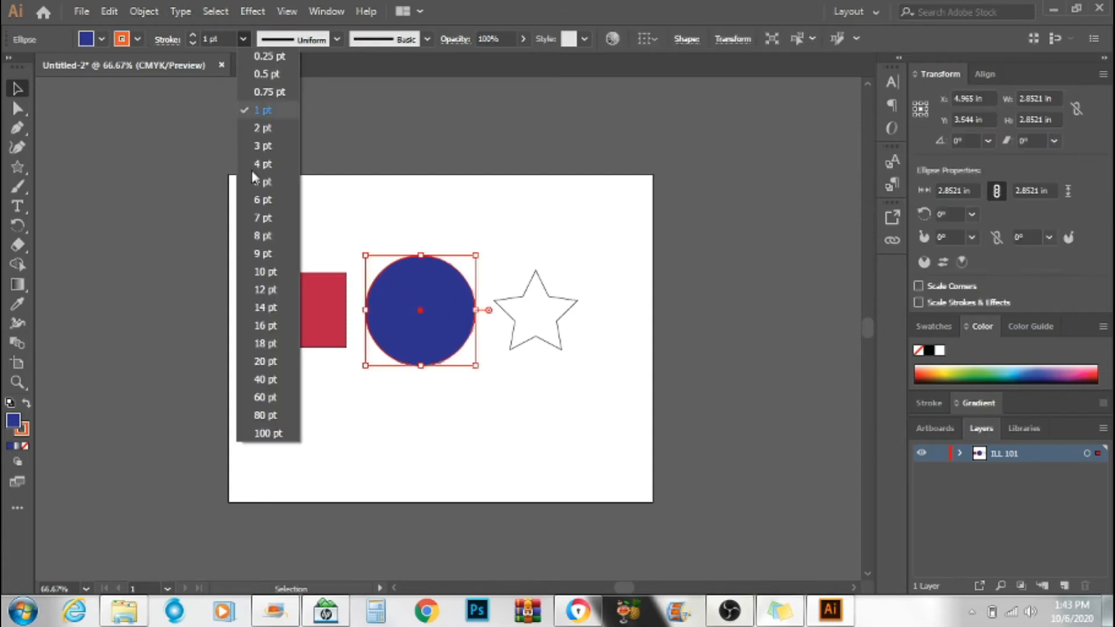
click(265, 332)
click(497, 243)
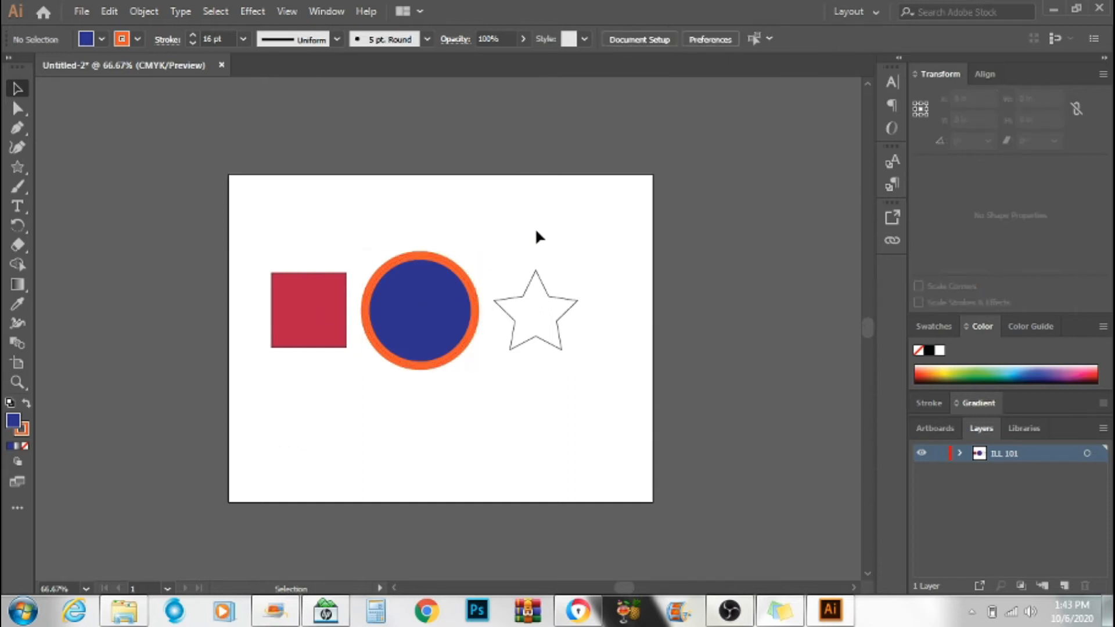
- Fill the star with a teal green picked from the color spectrum
click(534, 331)
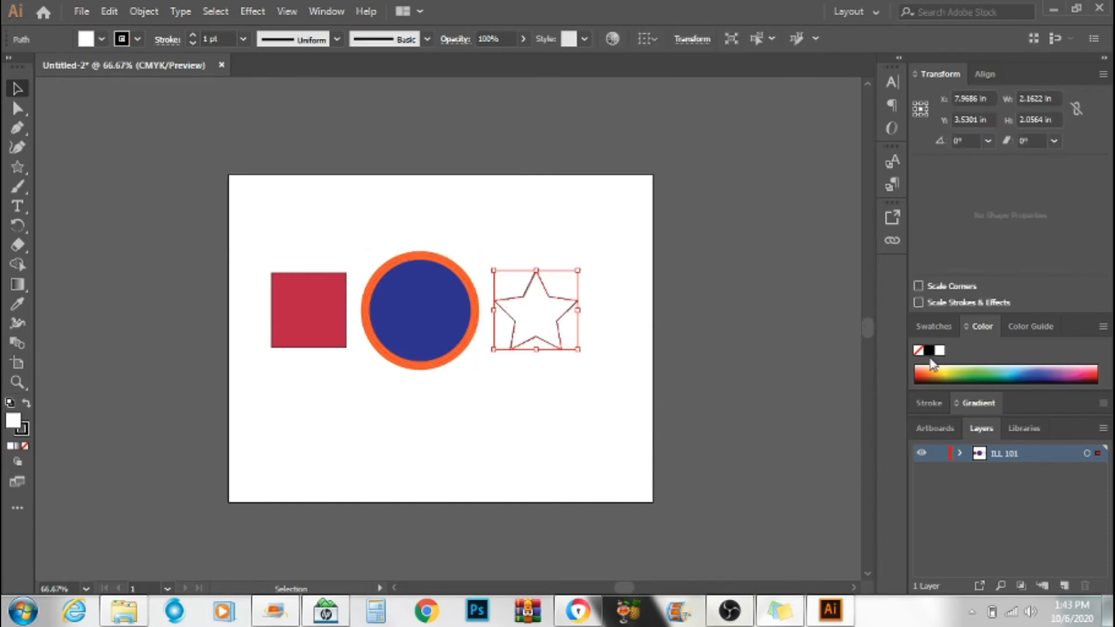
click(981, 364)
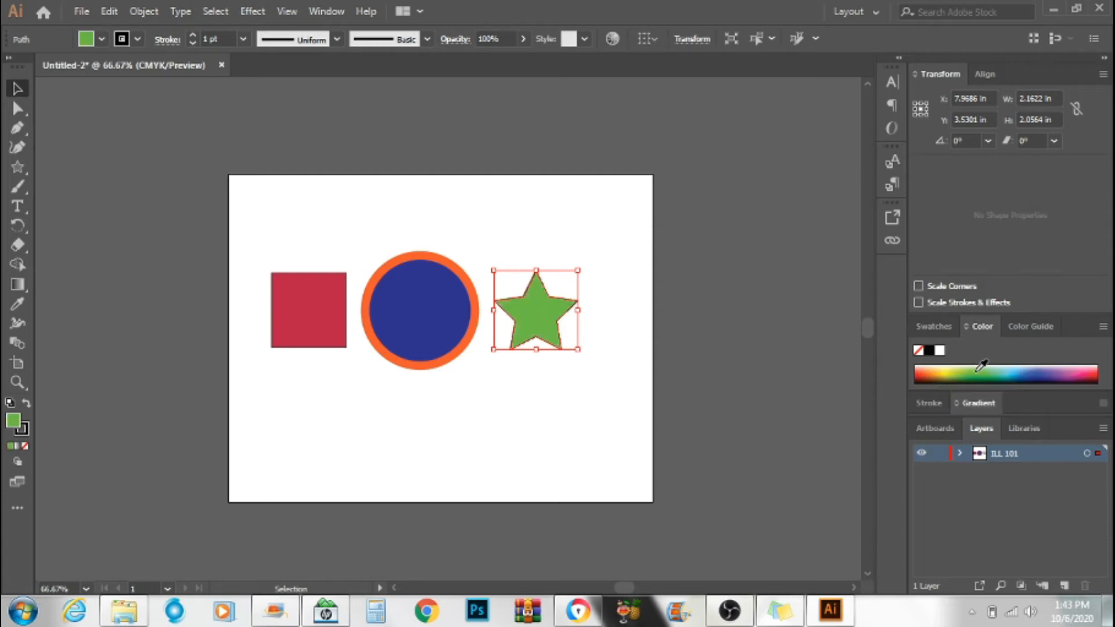
click(919, 351)
click(994, 366)
click(994, 375)
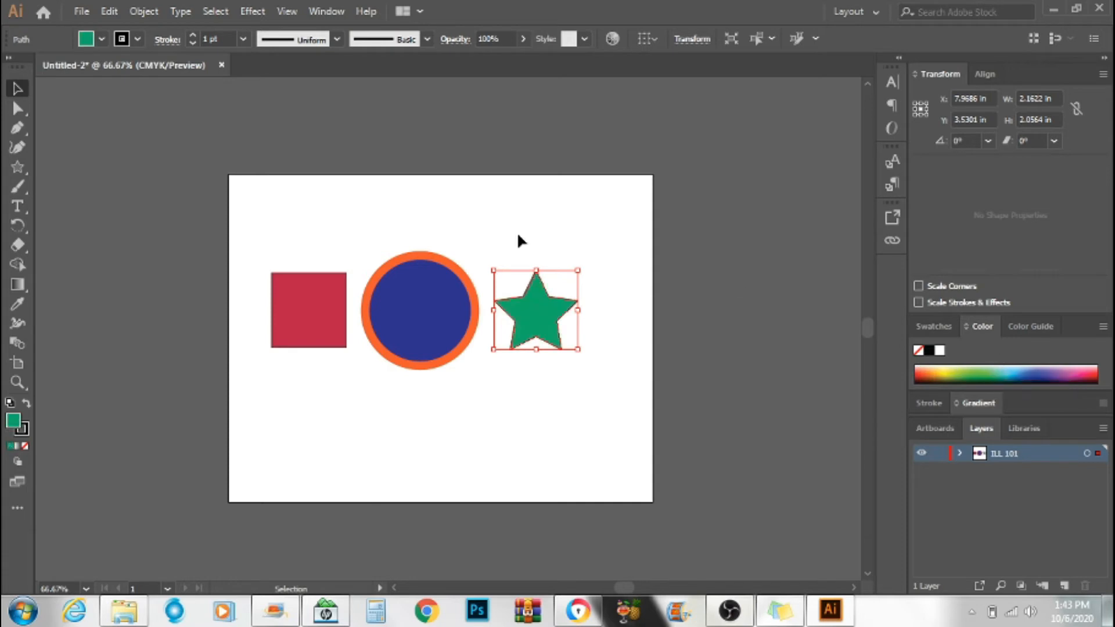
- Give the star a red stroke with a weight of 18 pt
click(138, 38)
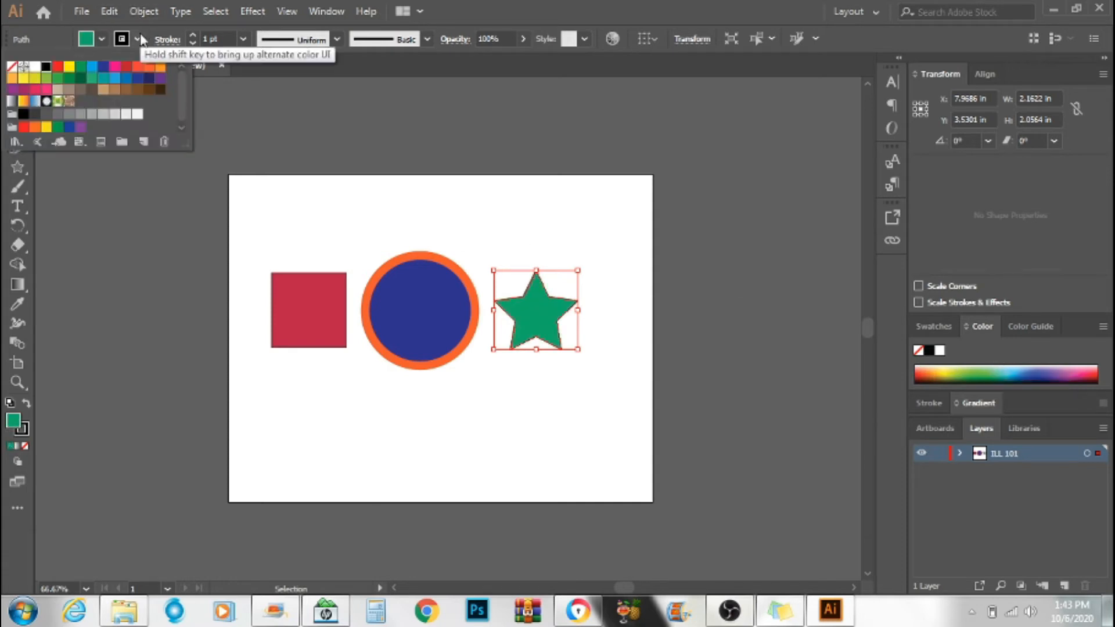
click(123, 68)
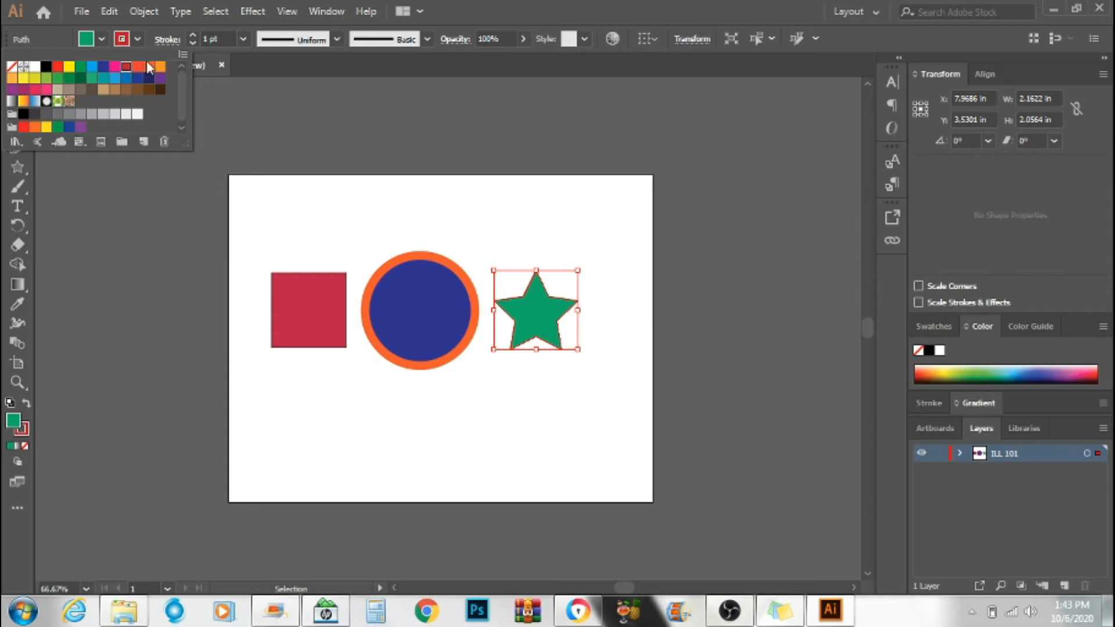
click(246, 39)
click(246, 37)
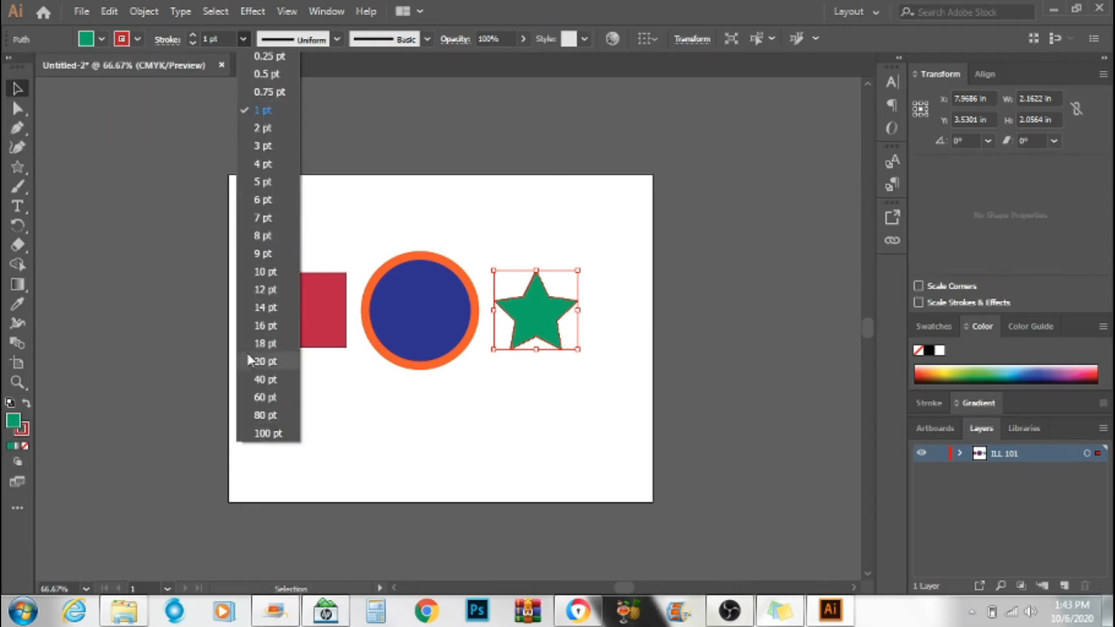
click(267, 343)
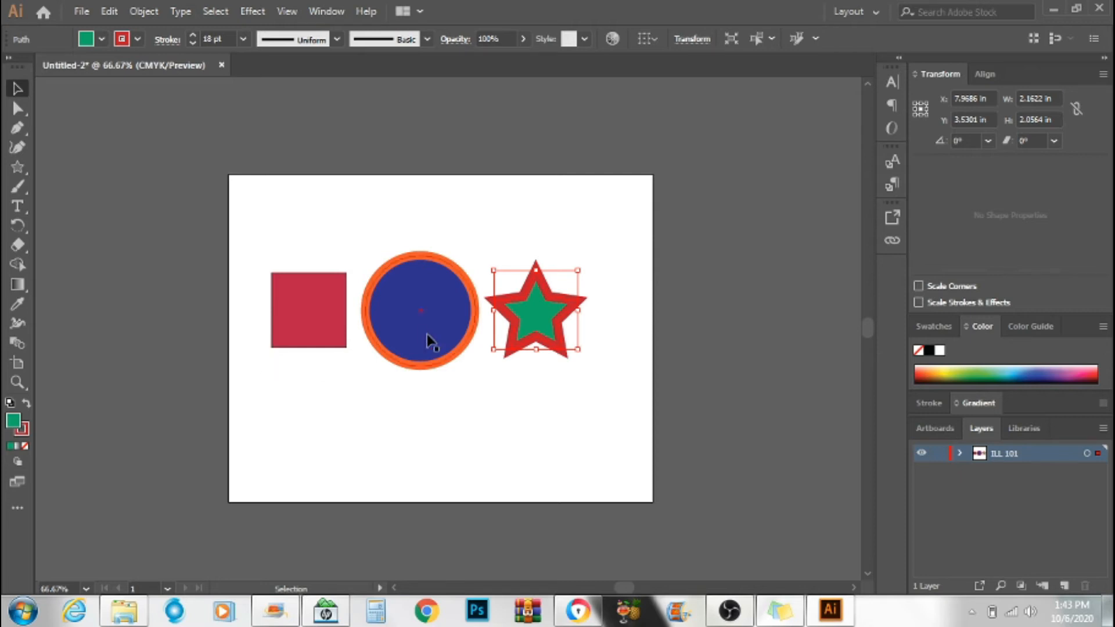
- Move the star onto the center of the circle and nudge it slightly right and up
drag(549, 311, 433, 311)
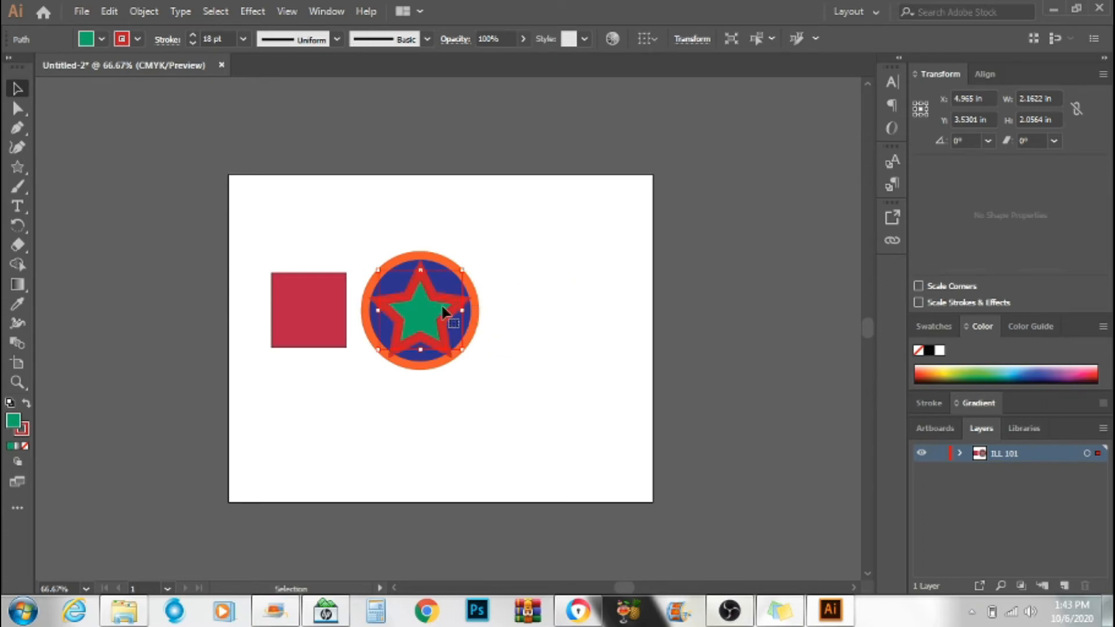
key(Right)
key(Right)
key(Up)
key(Up)
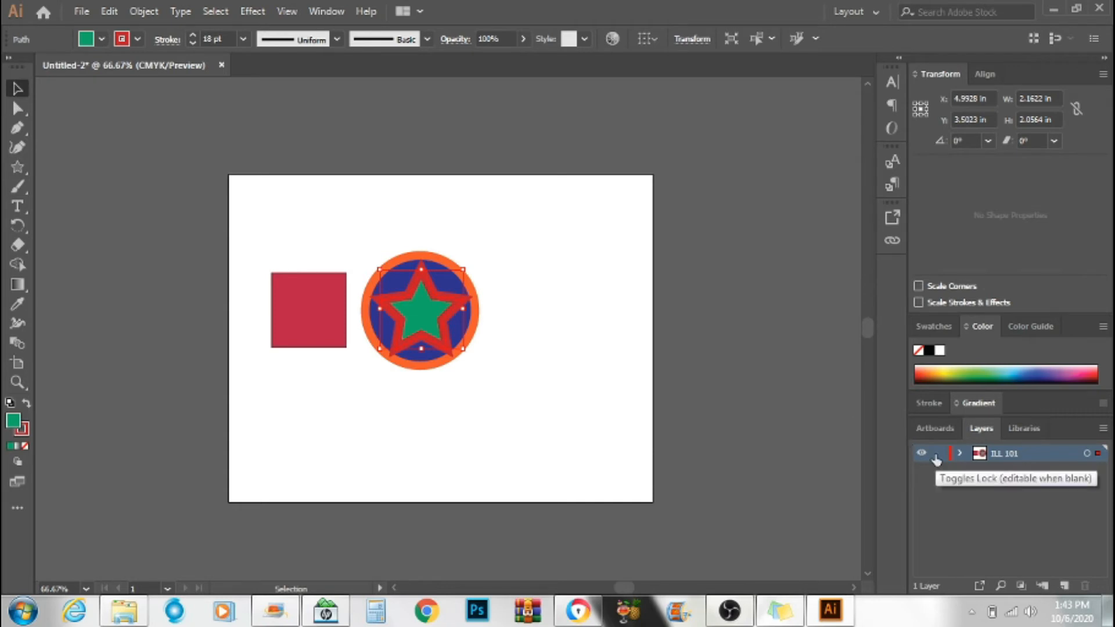
- Expand the ILL 101 layer's contents and repeatedly send the star behind the circle and bring it back in front
key(ctrl+[)
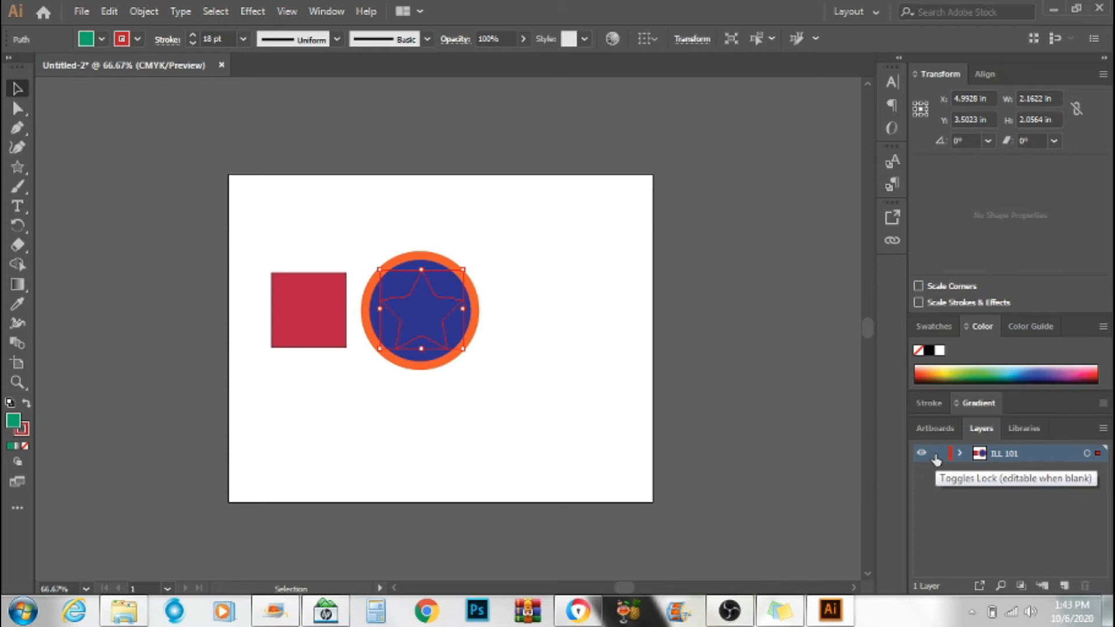
key(ctrl+])
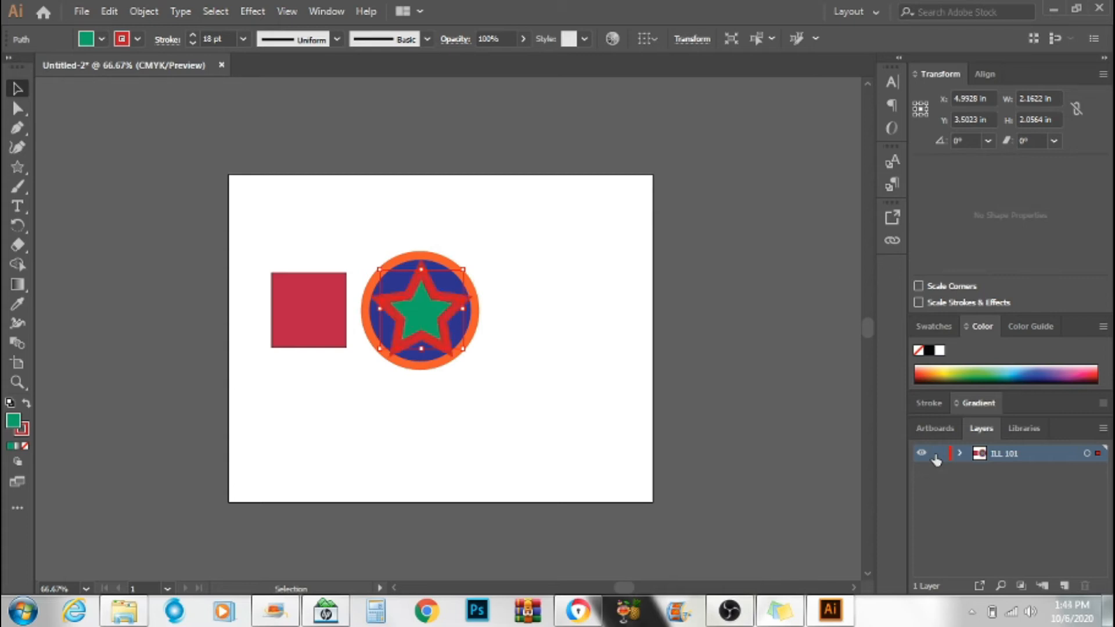
click(959, 454)
key(ctrl+[)
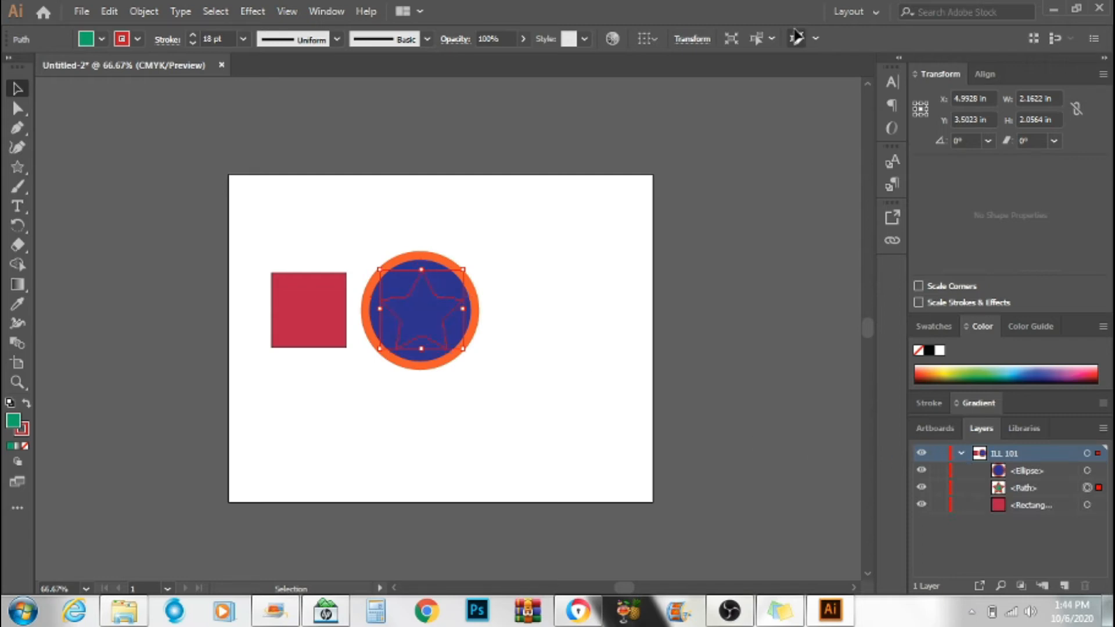
key(ctrl+])
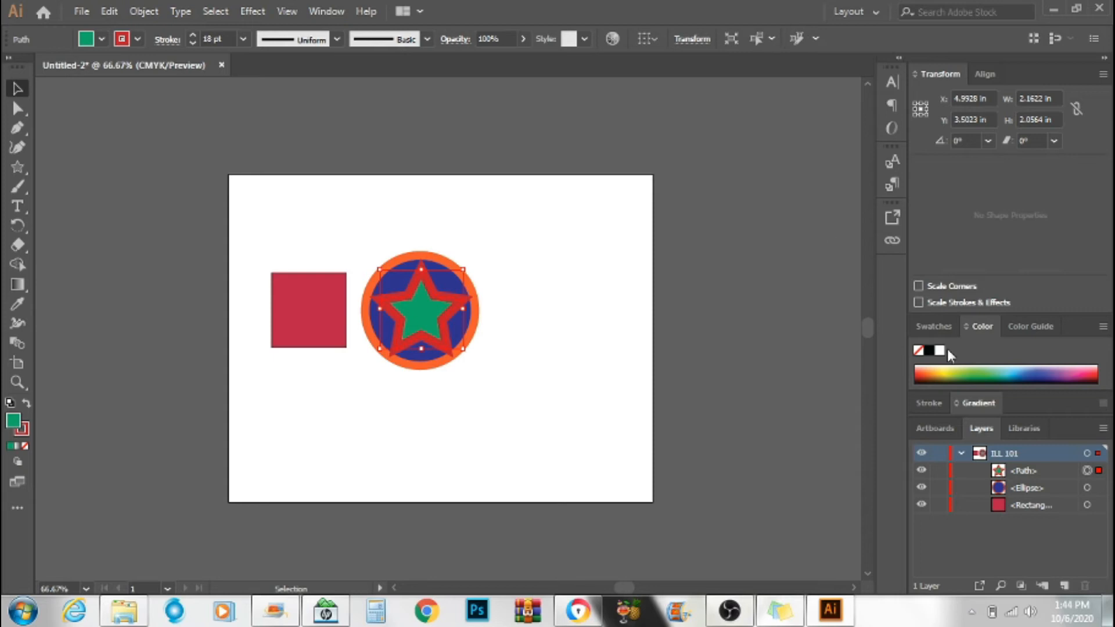
key(ctrl+[)
key(ctrl+])
key(ctrl+[)
key(ctrl+])
key(ctrl+[)
key(ctrl+])
- Move the star back to the right of the circle, and group the two shapes together
drag(405, 309, 529, 323)
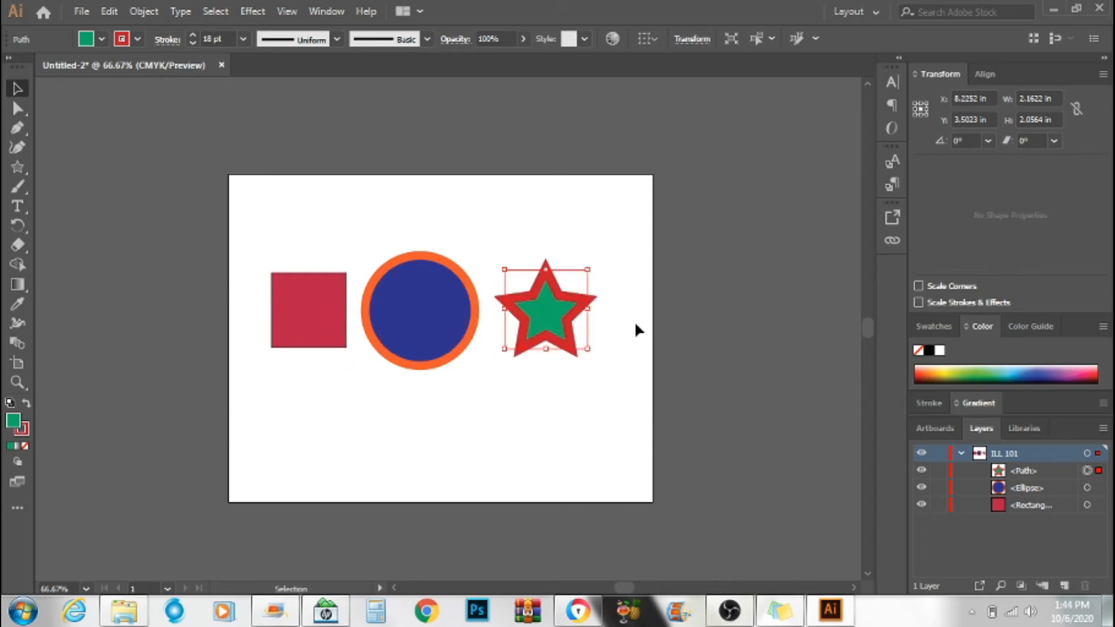
drag(579, 226, 414, 371)
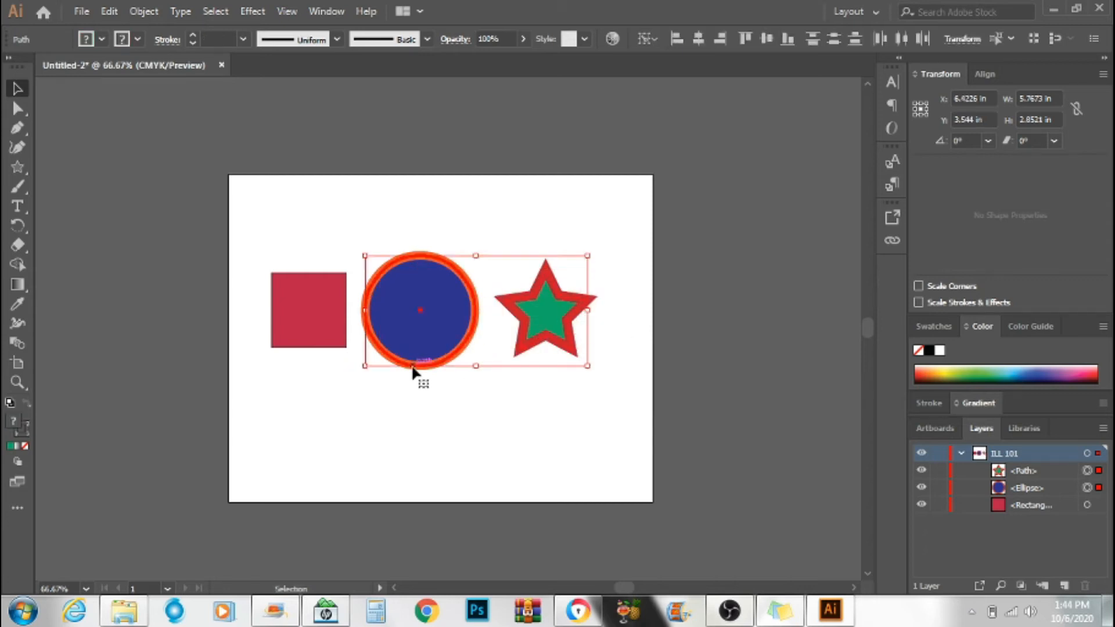
key(ctrl+g)
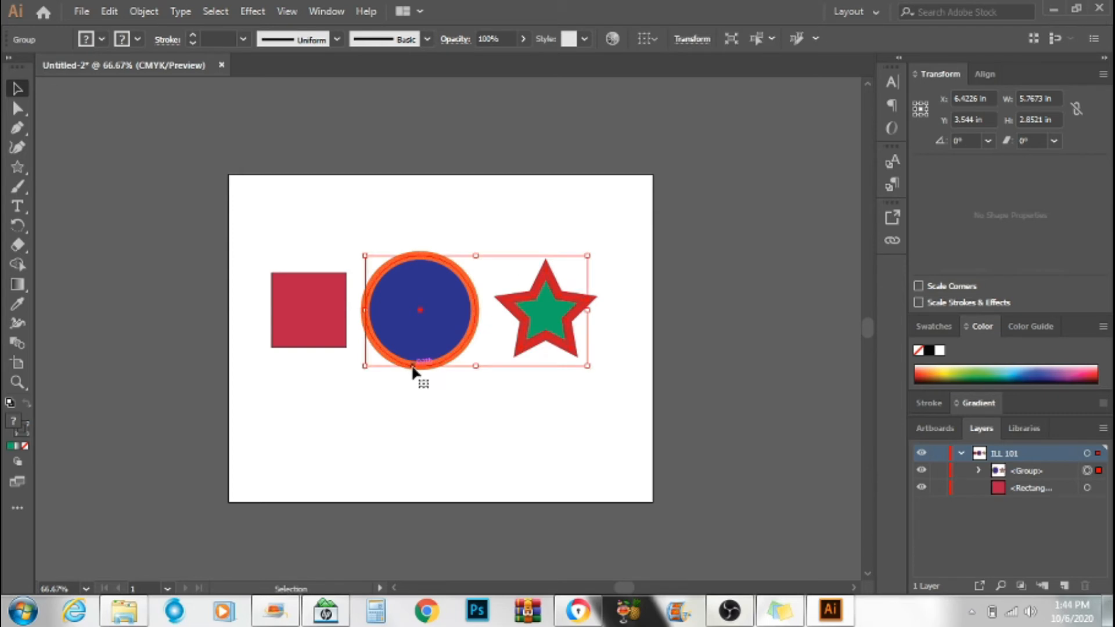
click(1024, 471)
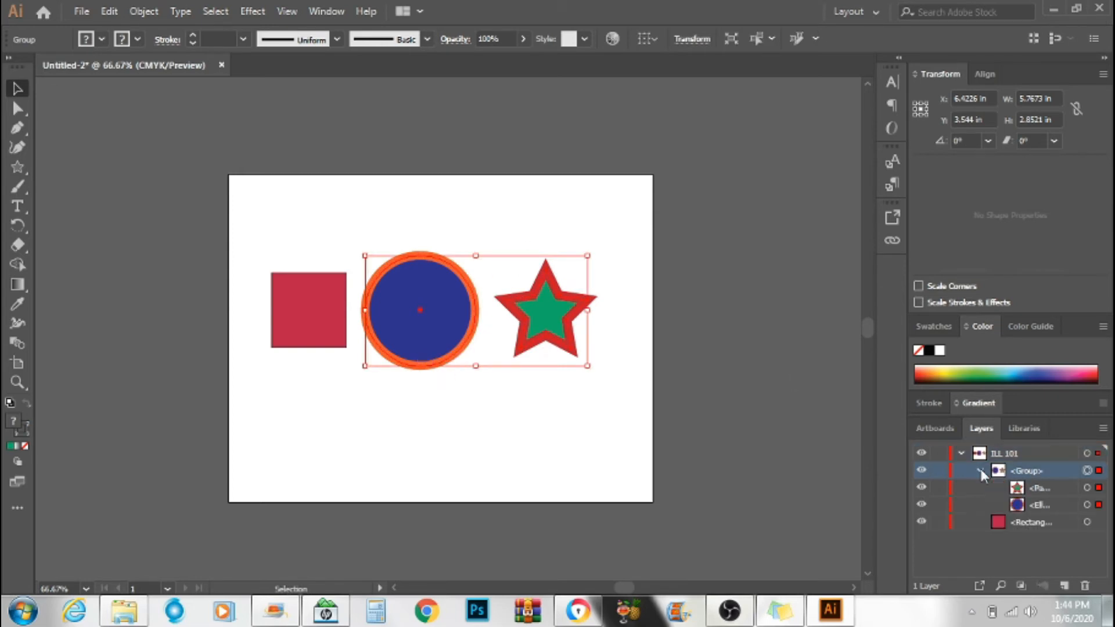
- Select the square and the grouped circle and star, and delete them to clear the artboard
click(649, 291)
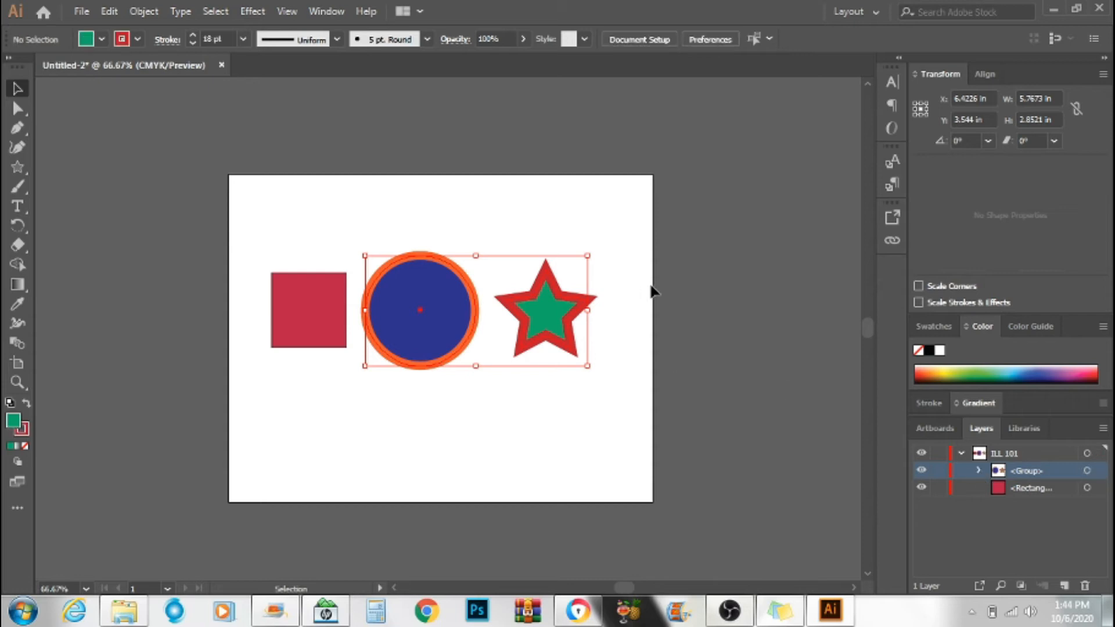
drag(641, 251, 268, 387)
key(Delete)
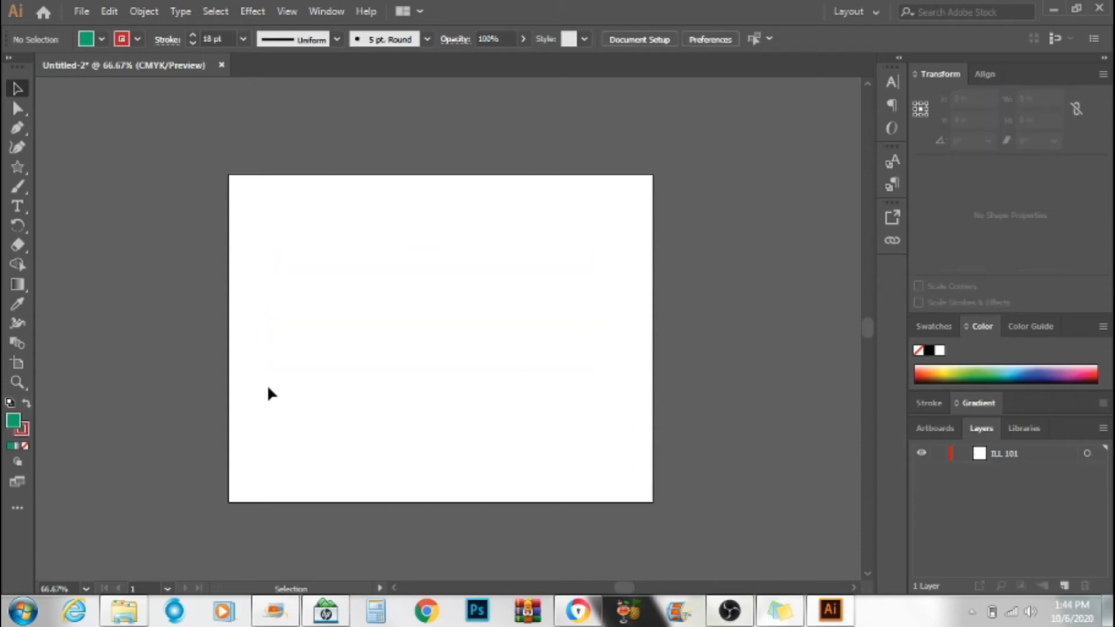
- Draw an open, roof-shaped Pen tool path with its apex at about X 5.5, Y 2.61 in and both ends at Y 4.25 in, then deselect it
key(p)
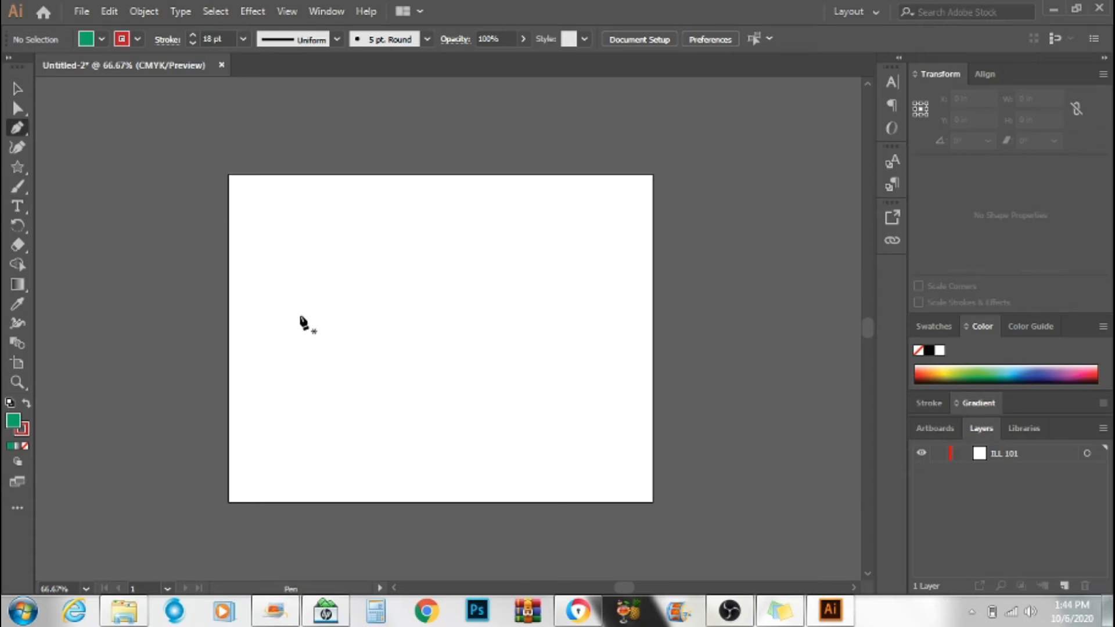
click(297, 337)
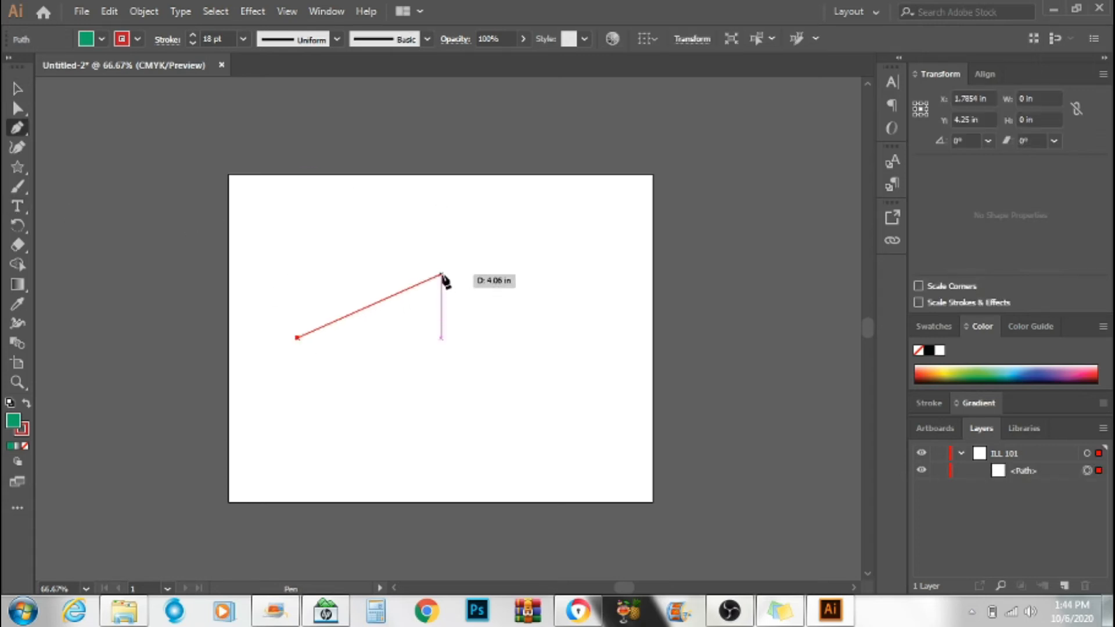
click(442, 275)
click(561, 326)
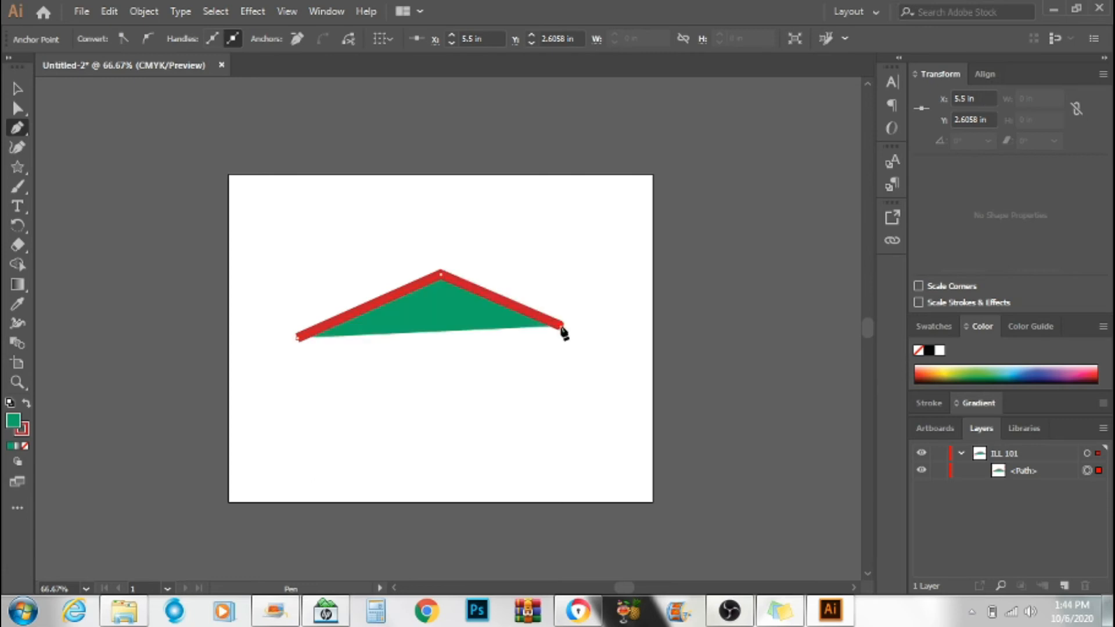
drag(562, 329, 560, 339)
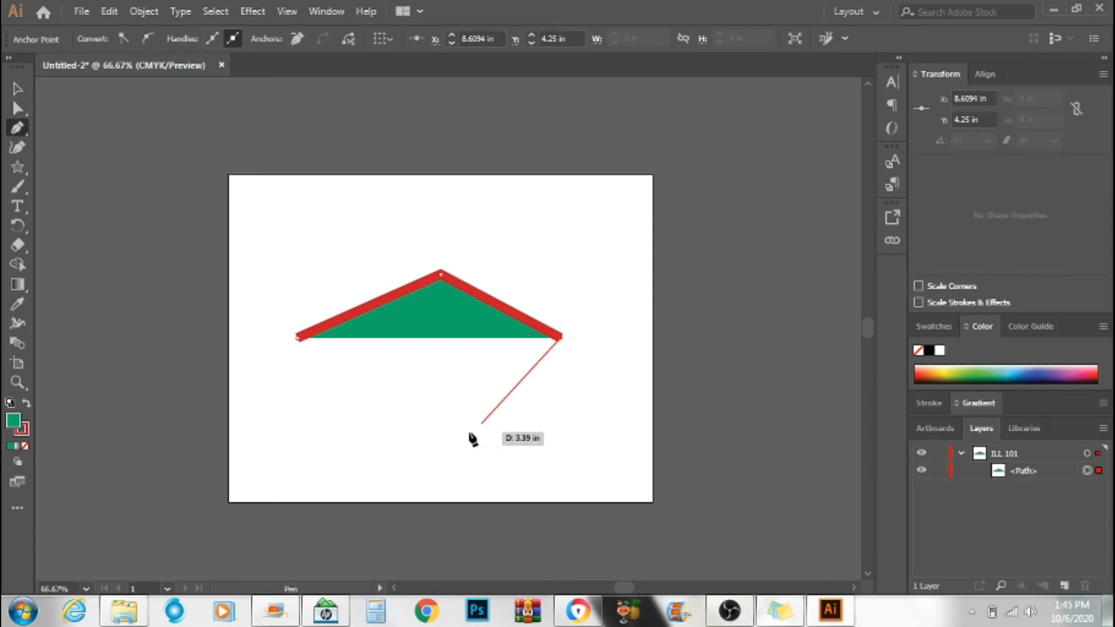
key(Escape)
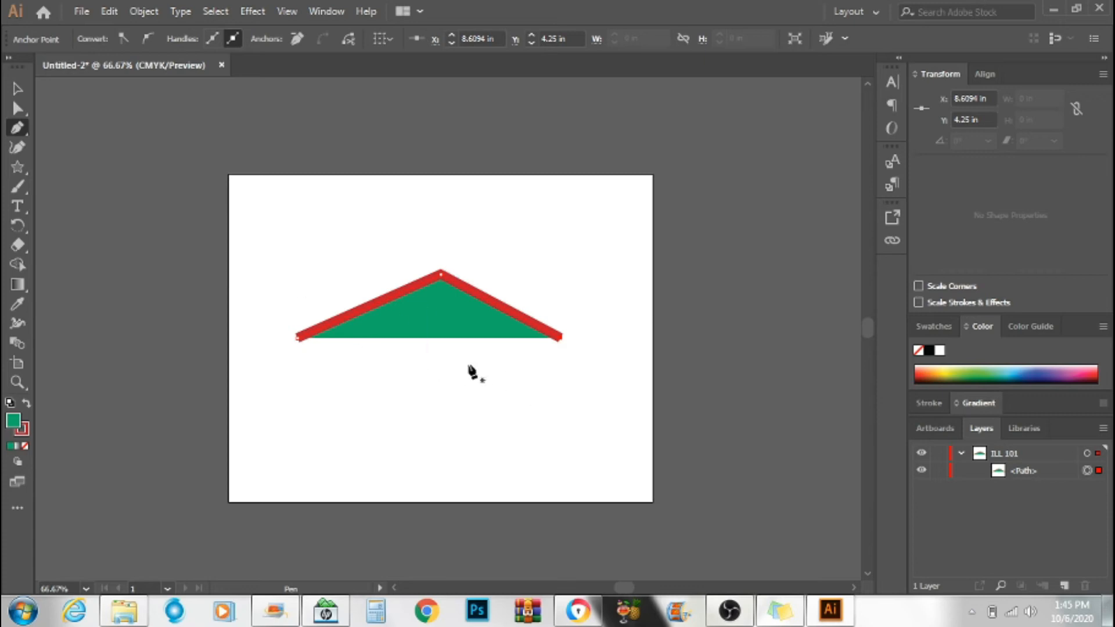
key(v)
click(448, 375)
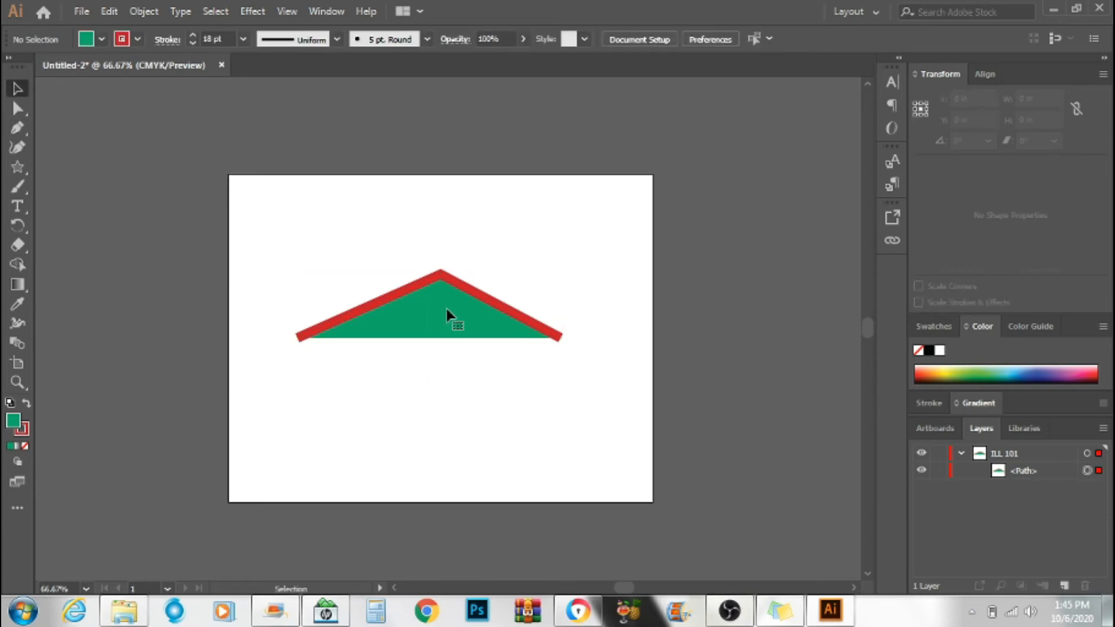
- Select the roof-shaped path and swap its fill and stroke colours back and forth, ending with a green fill and red stroke
click(448, 314)
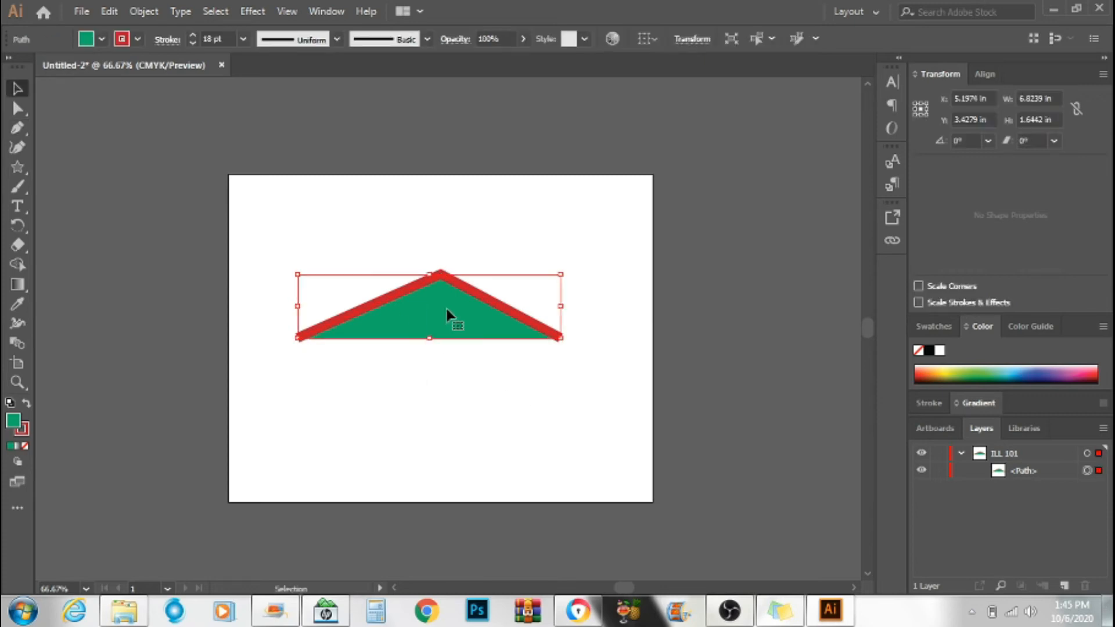
click(26, 405)
click(26, 404)
click(26, 404)
click(26, 405)
click(26, 404)
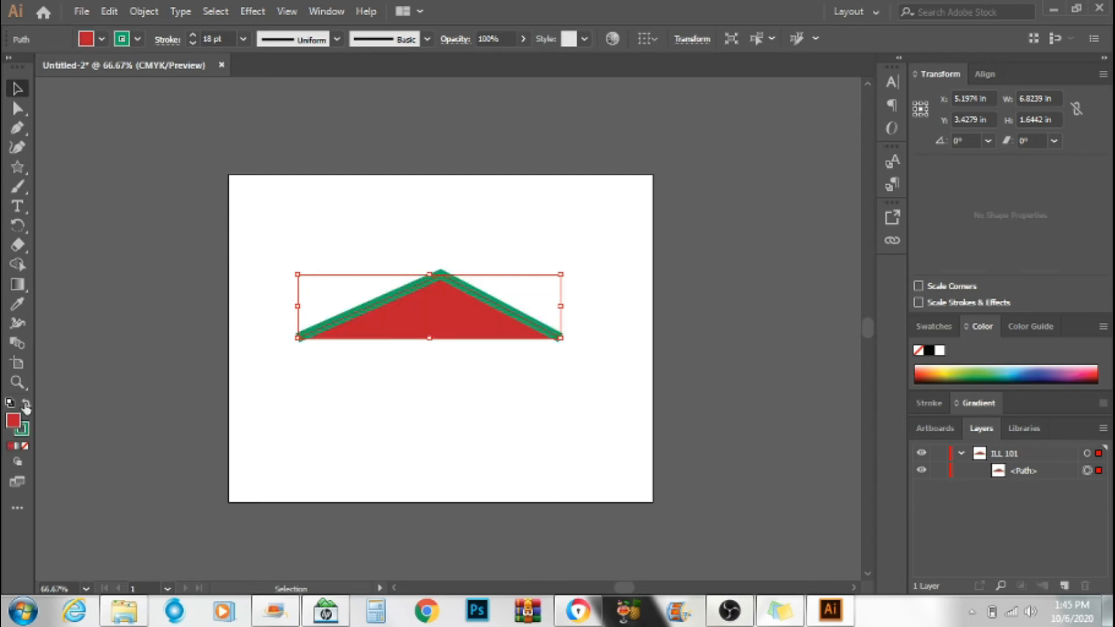
click(26, 405)
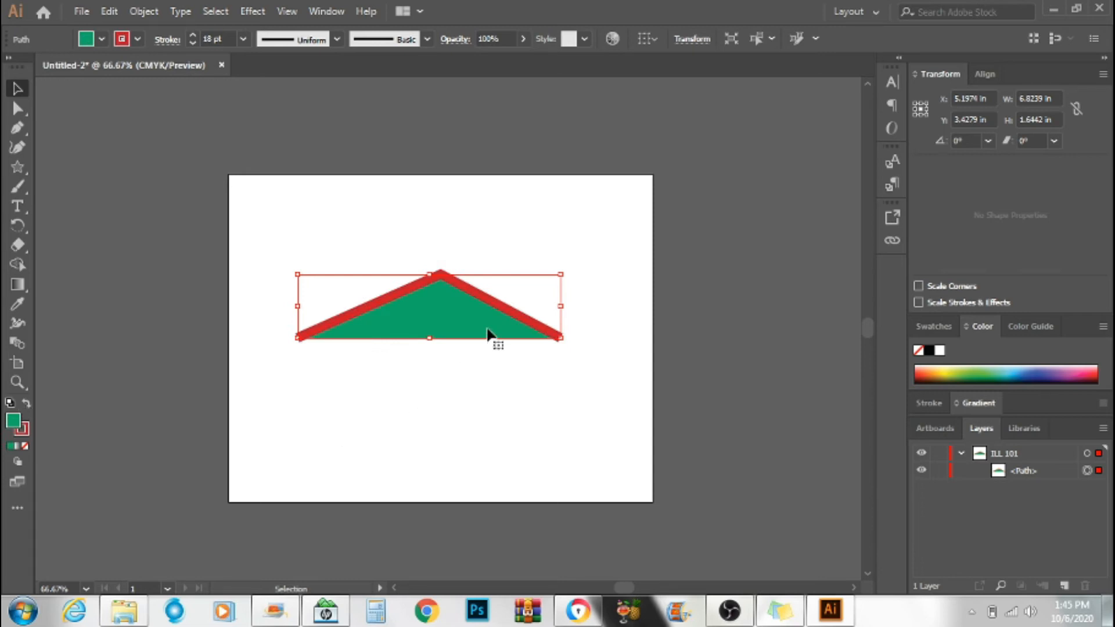
- Reshape the roof path with Direct Selection, moving its right end anchor to about X 6.12, Y 6.43 in
key(a)
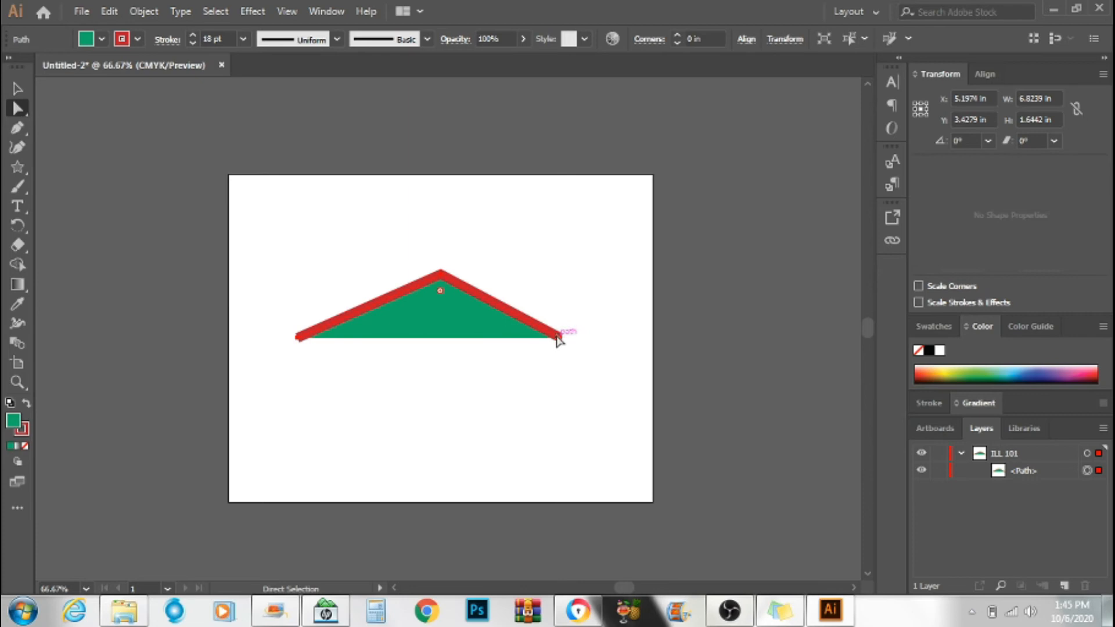
drag(557, 340, 463, 427)
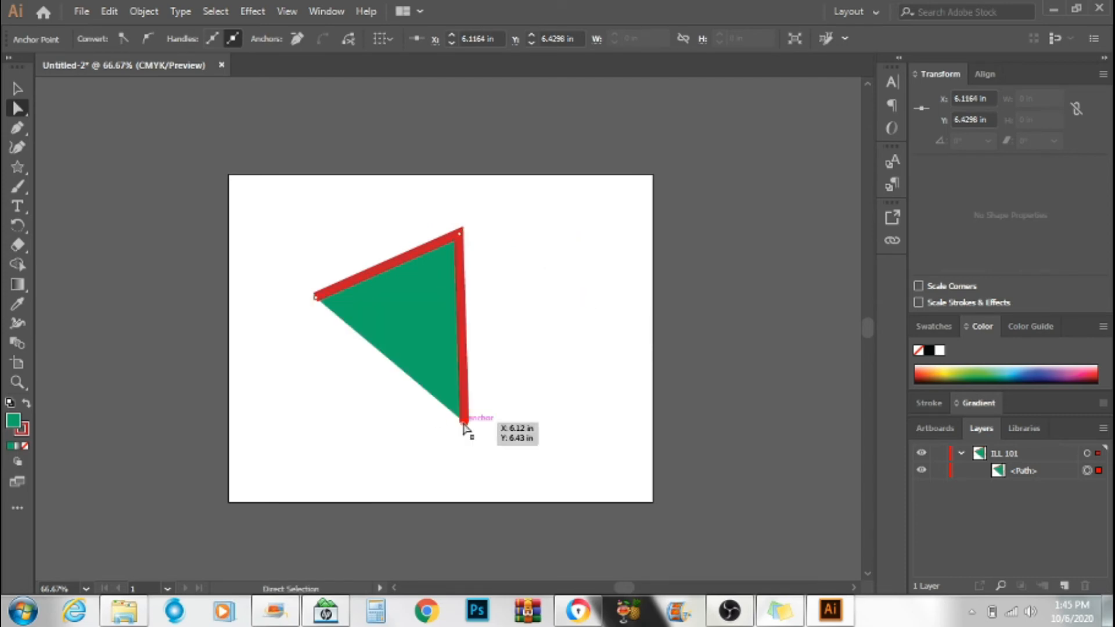
- Draw a freeform open Pen path of straight and curved segments across the artboard, ending at about X 7.38, Y 7.08 in
key(p)
click(503, 407)
click(531, 339)
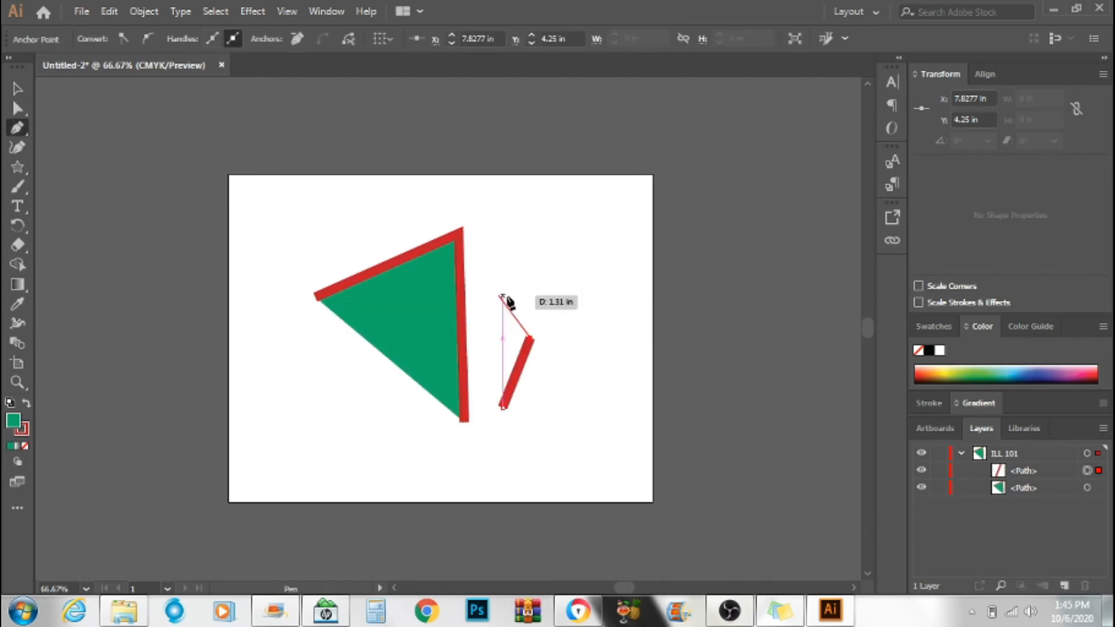
click(483, 289)
drag(358, 446, 350, 465)
drag(278, 318, 282, 310)
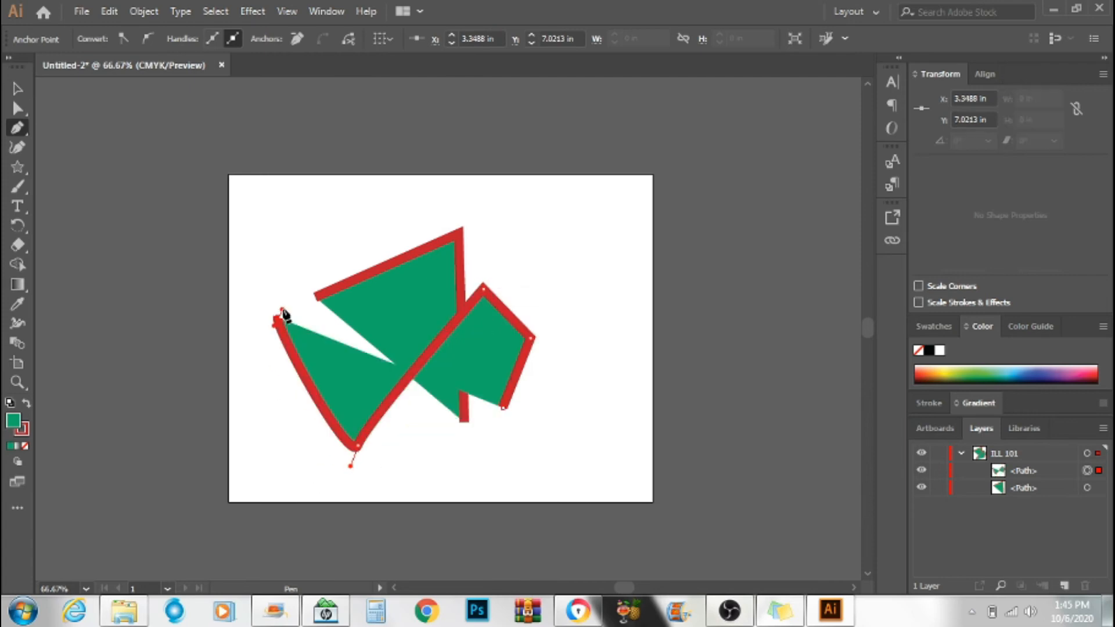
click(545, 266)
click(592, 398)
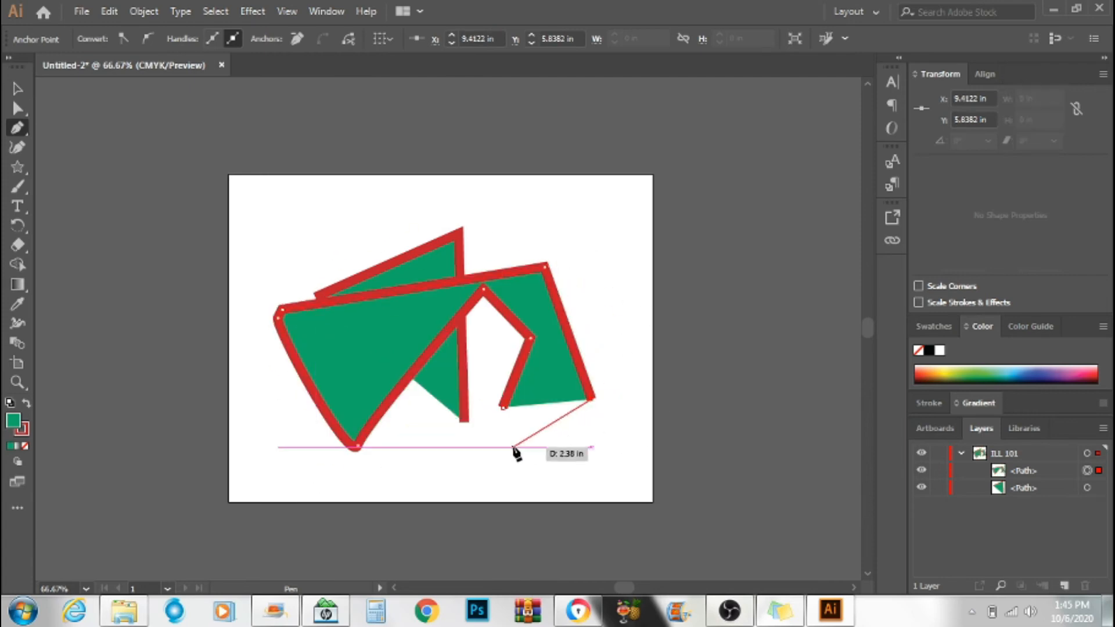
click(513, 448)
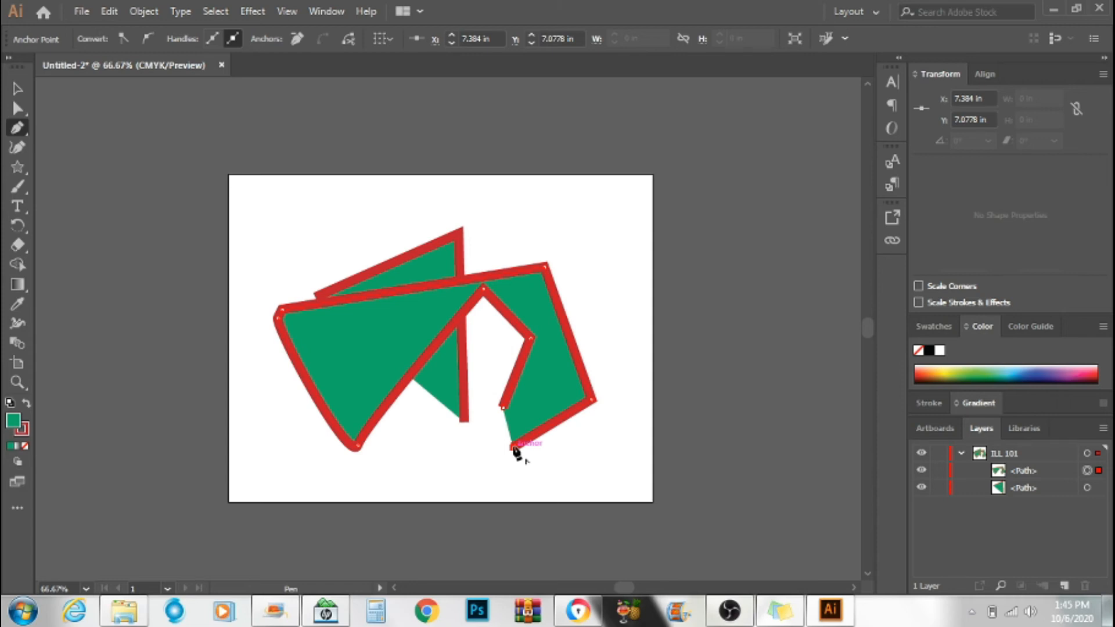
- Delete all paths from the artboard and paste the copied mug image
key(ctrl+a)
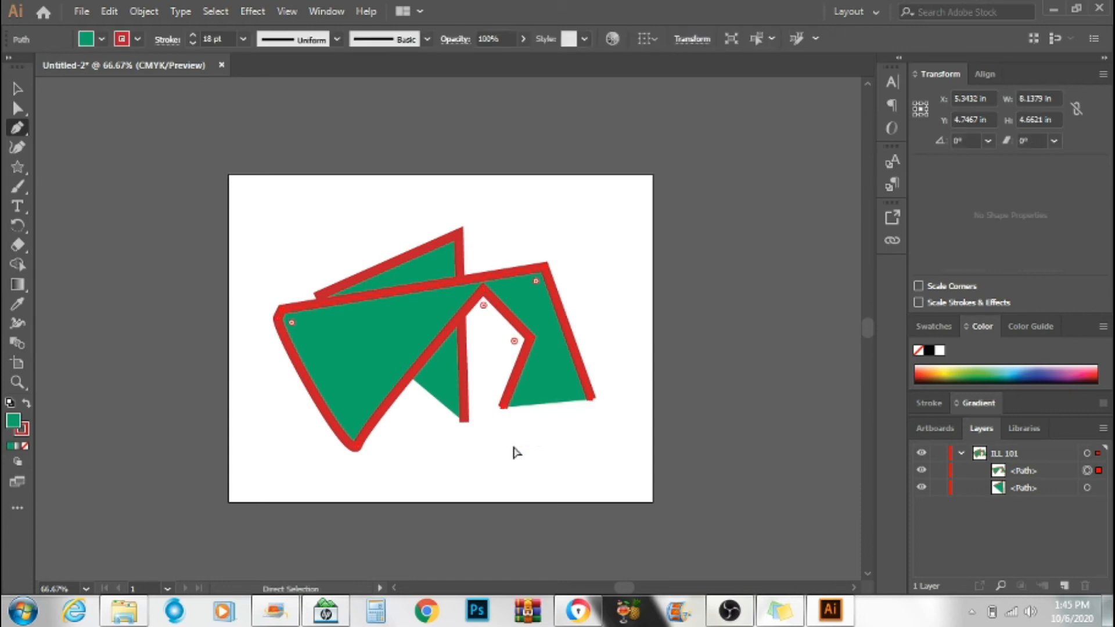
key(Delete)
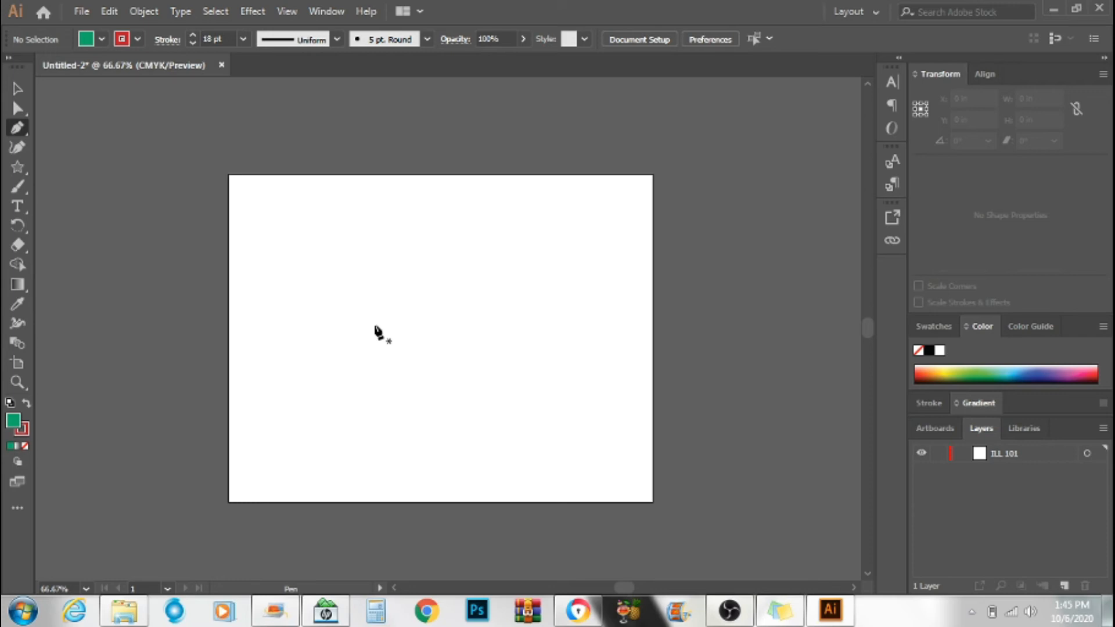
key(ctrl+v)
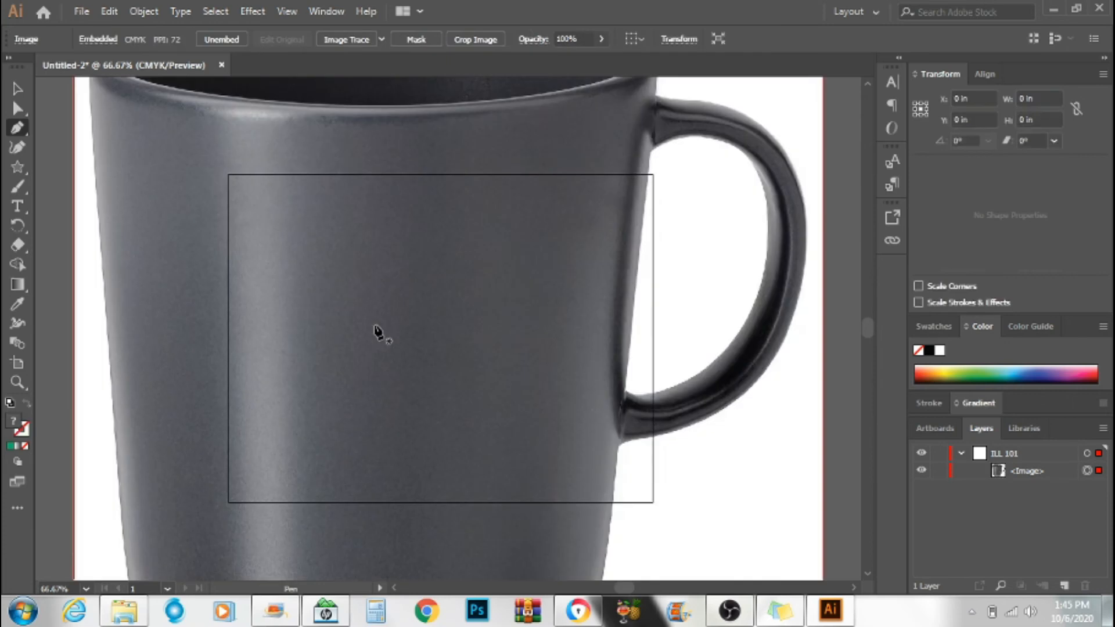
- Scale the mug image proportionally to about 5.14 in square and move it to about X 5.9, Y 4.19 in on the artboard
key(v)
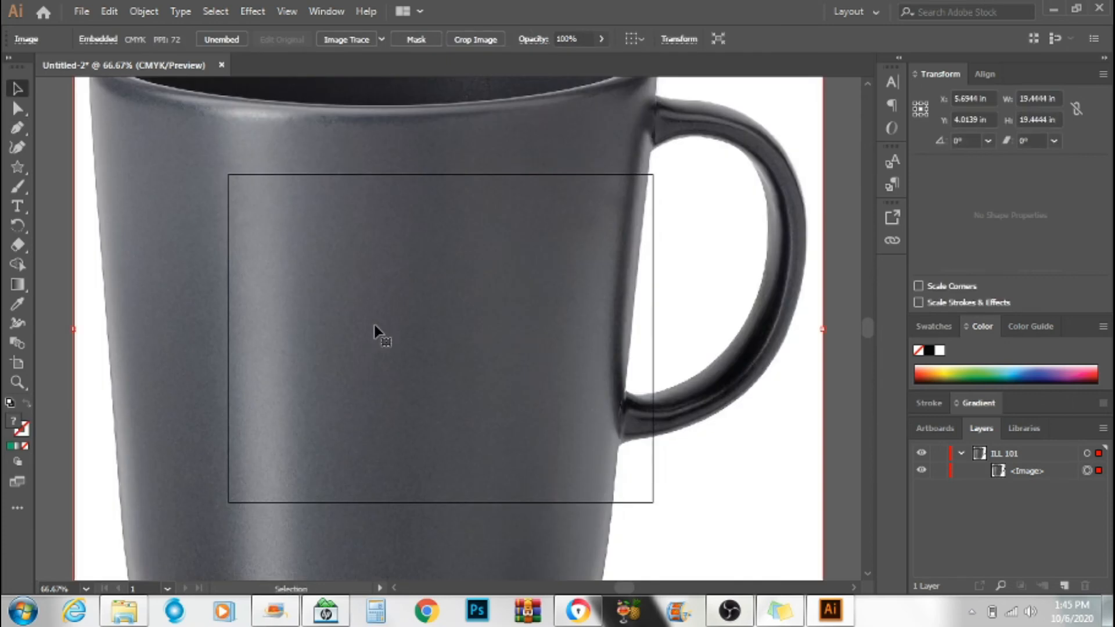
key(ctrl+minus)
key(ctrl+minus)
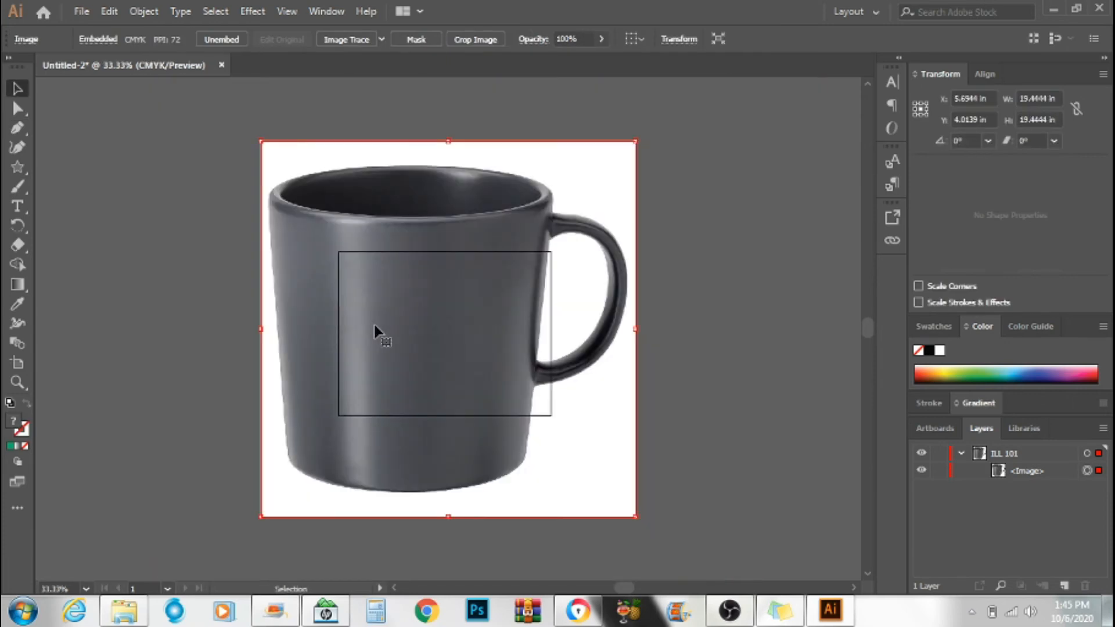
key(e)
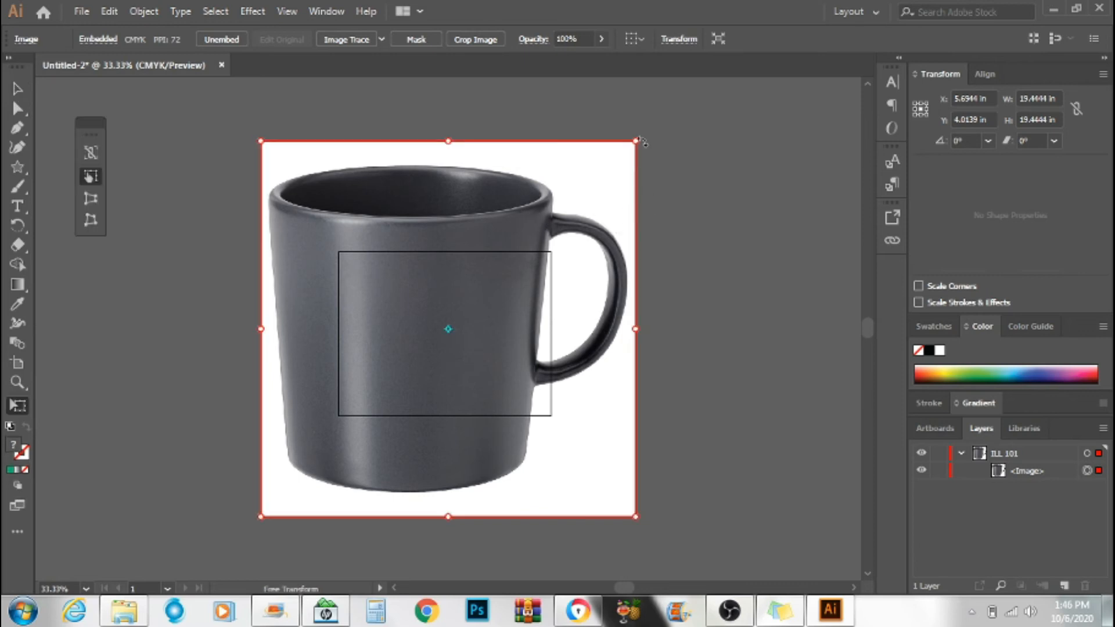
drag(639, 140, 342, 401)
drag(310, 453, 430, 318)
key(z)
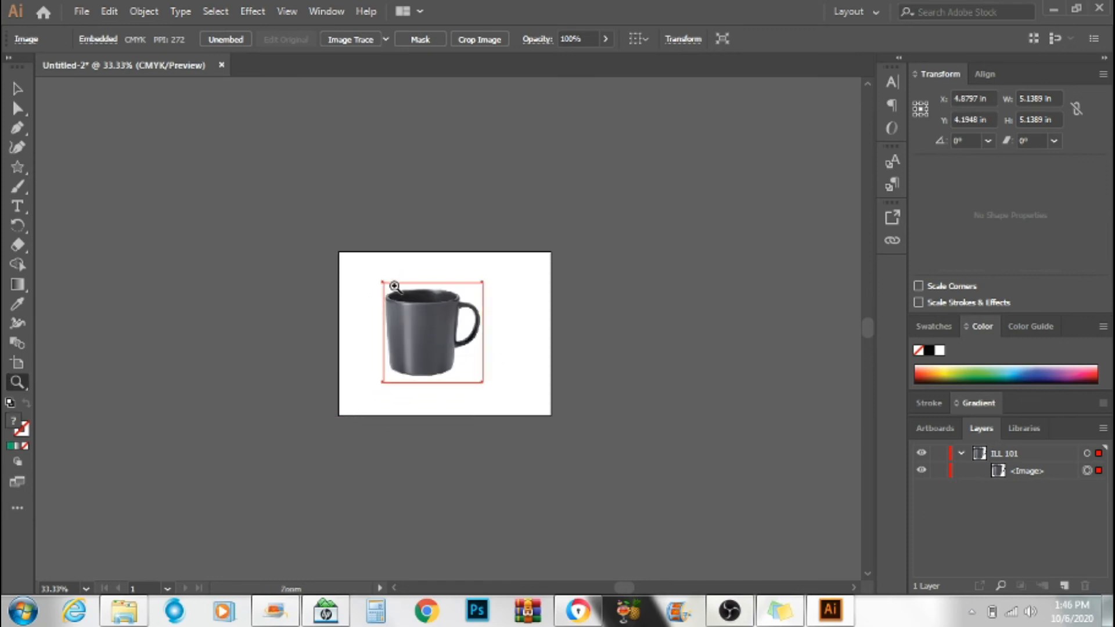
drag(355, 257, 530, 417)
key(space)
drag(538, 341, 563, 345)
drag(491, 336, 553, 324)
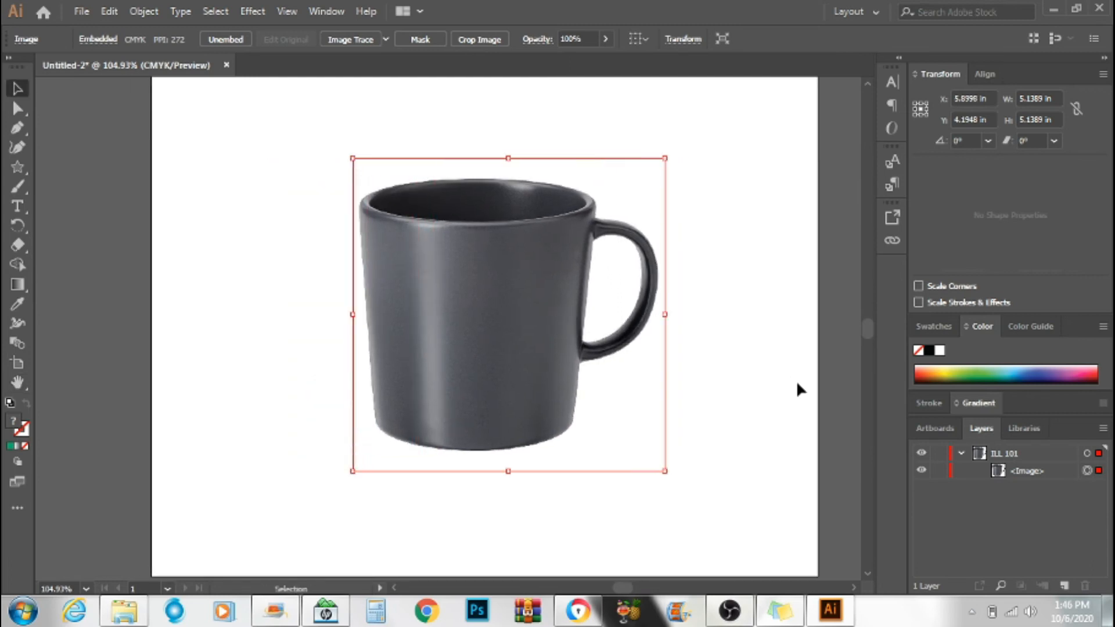
double_click(1029, 470)
click(1059, 469)
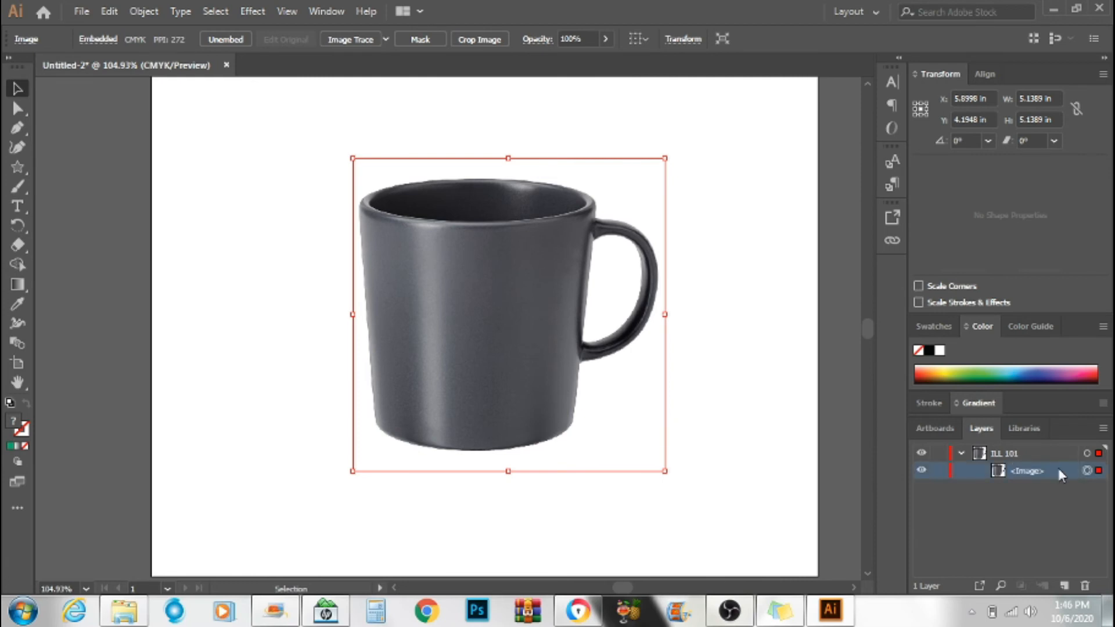
double_click(1059, 473)
click(665, 353)
double_click(1006, 452)
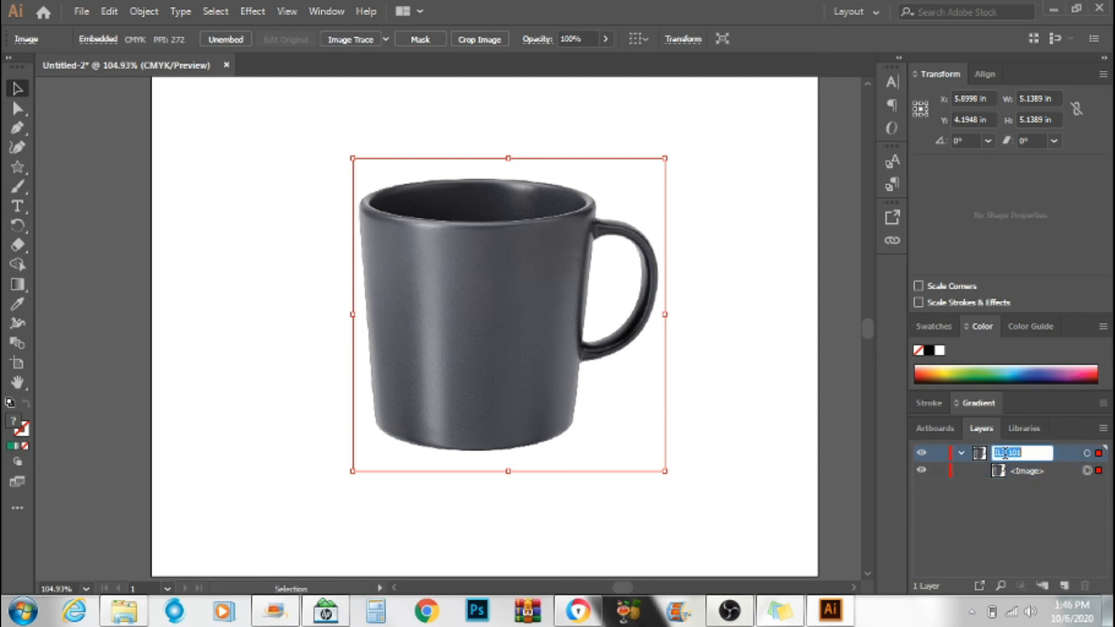
- Set the ILL 101 layer's options to dim images to 30%
double_click(1064, 452)
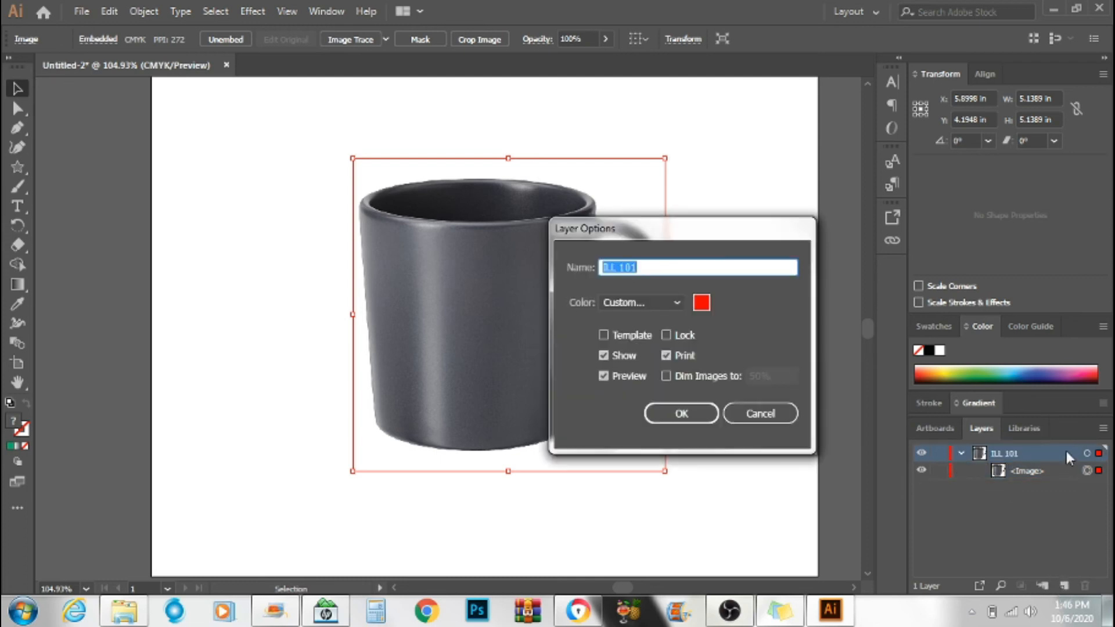
click(705, 380)
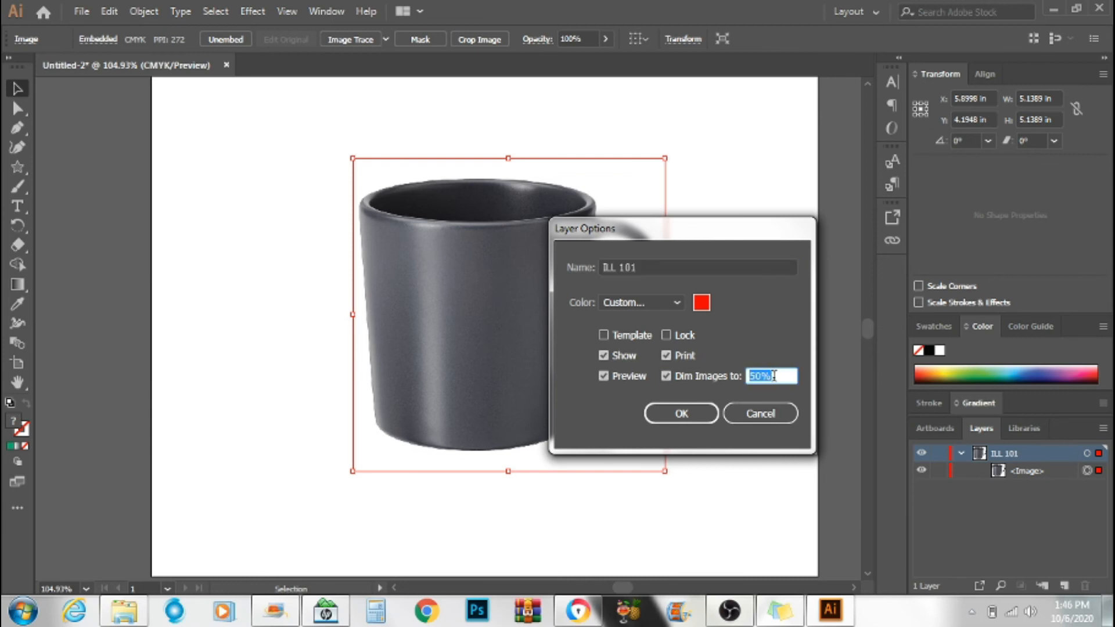
text(30)
key(Return)
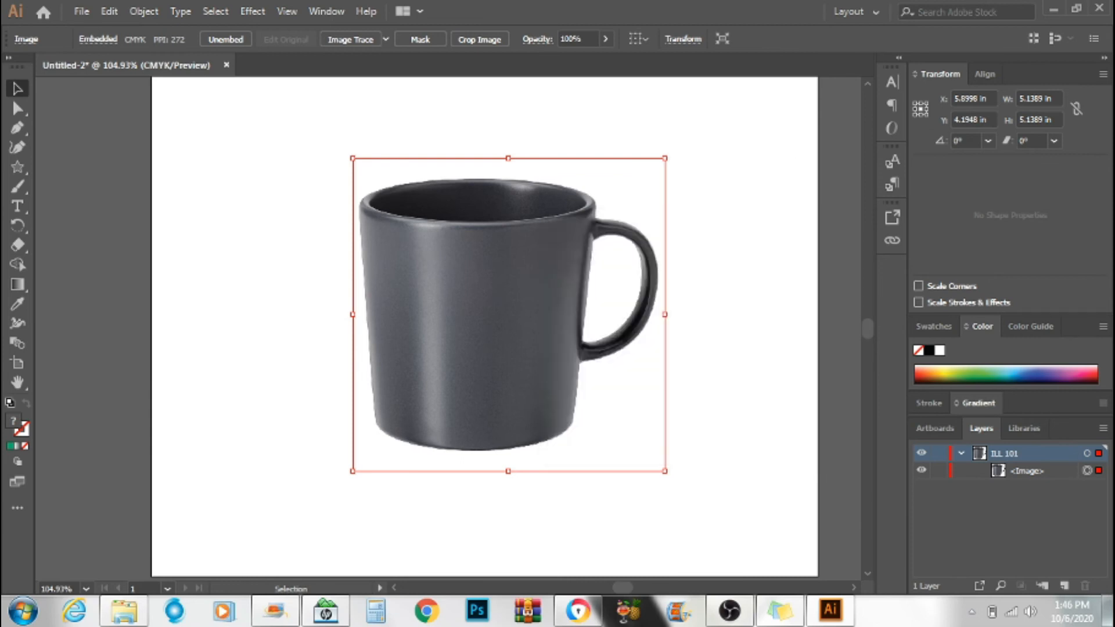
- Create a new layer above ILL 101 and lock the ILL 101 layer
click(1061, 588)
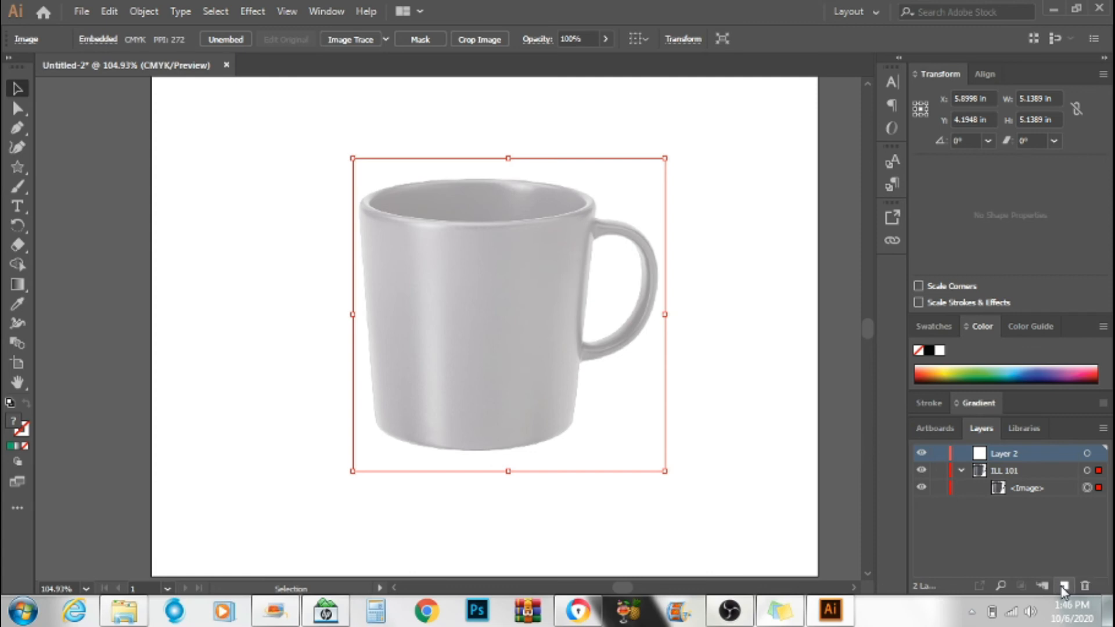
click(938, 470)
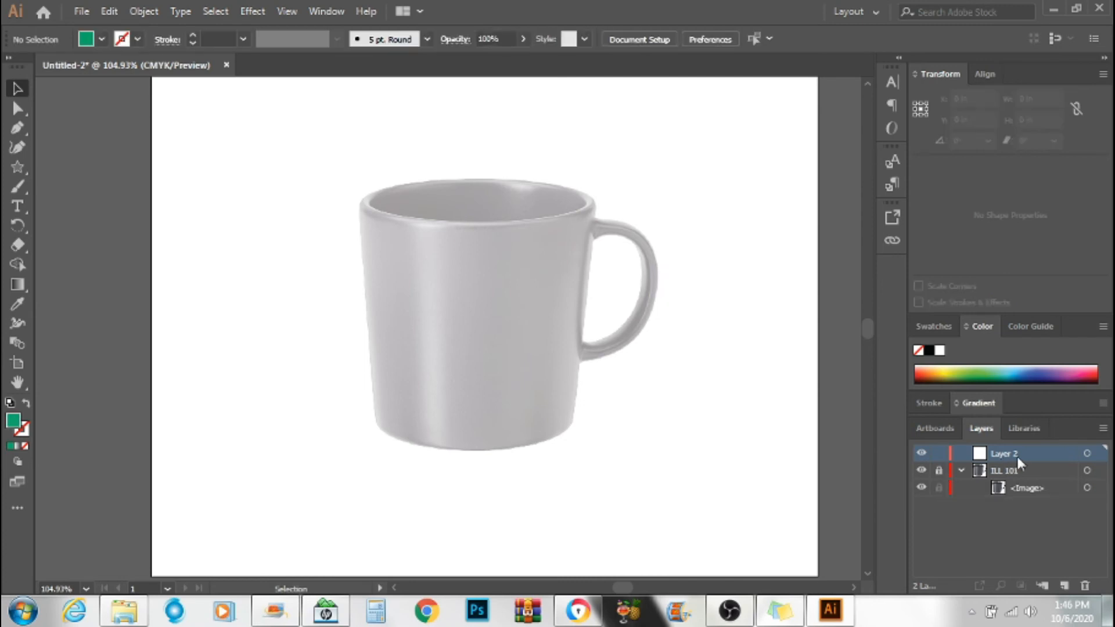
- Trace the mug's outer outline, including the handle, as a closed Pen path on Layer 2, and swap its fill and stroke
key(p)
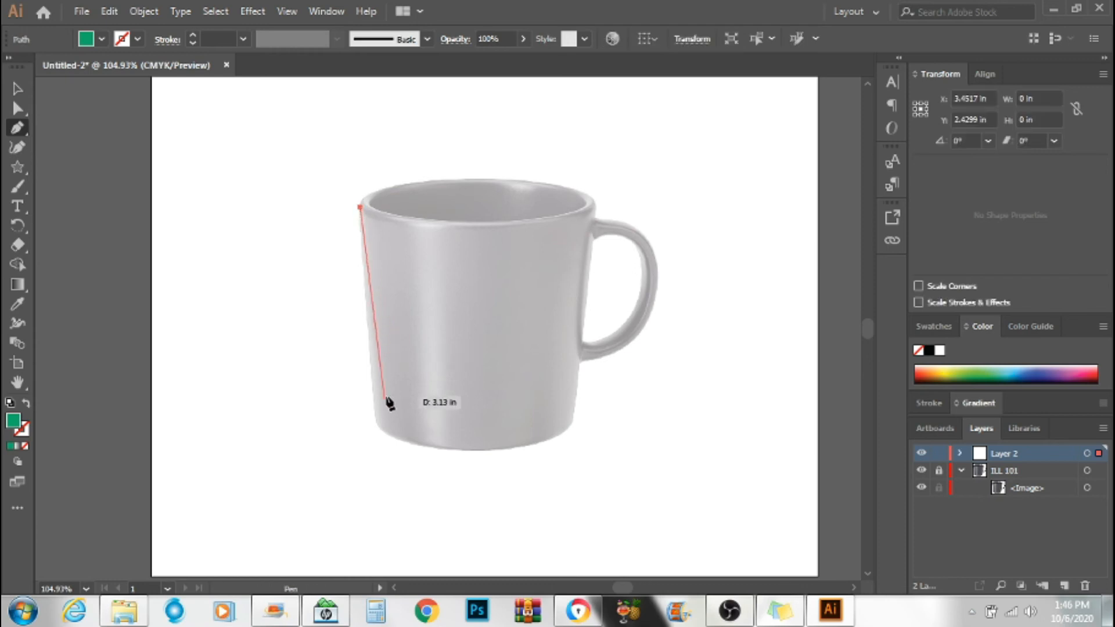
click(378, 422)
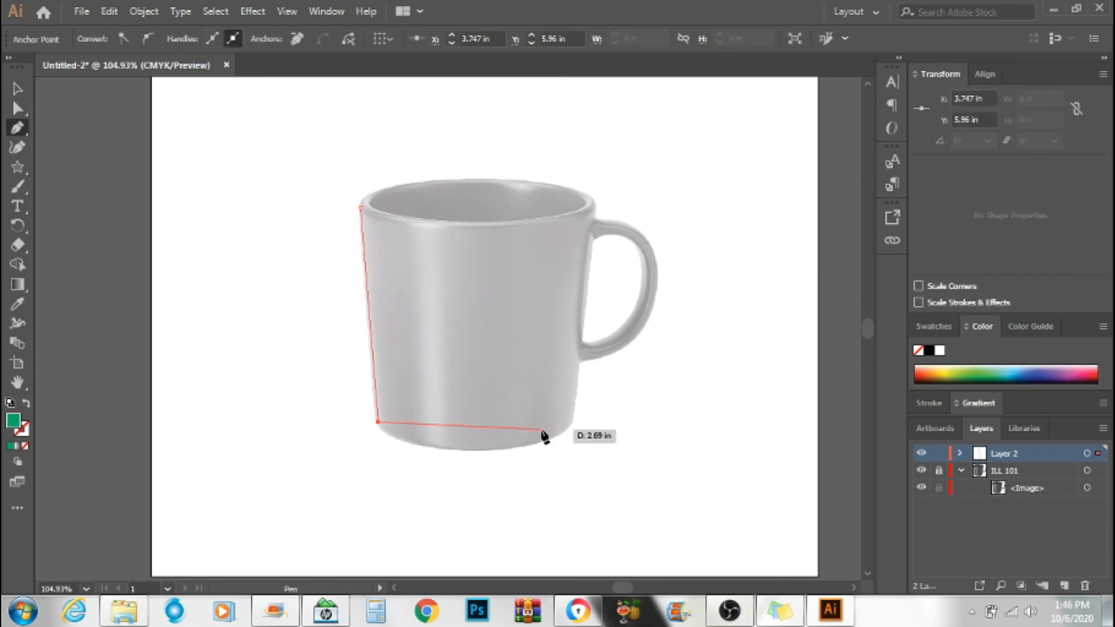
drag(574, 421, 580, 394)
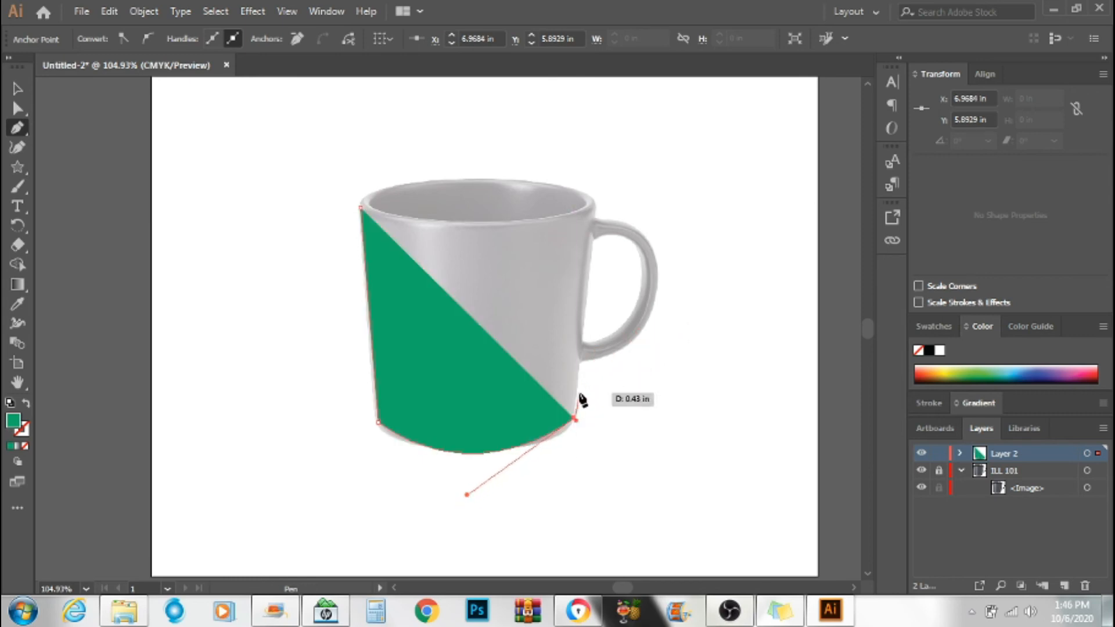
click(578, 358)
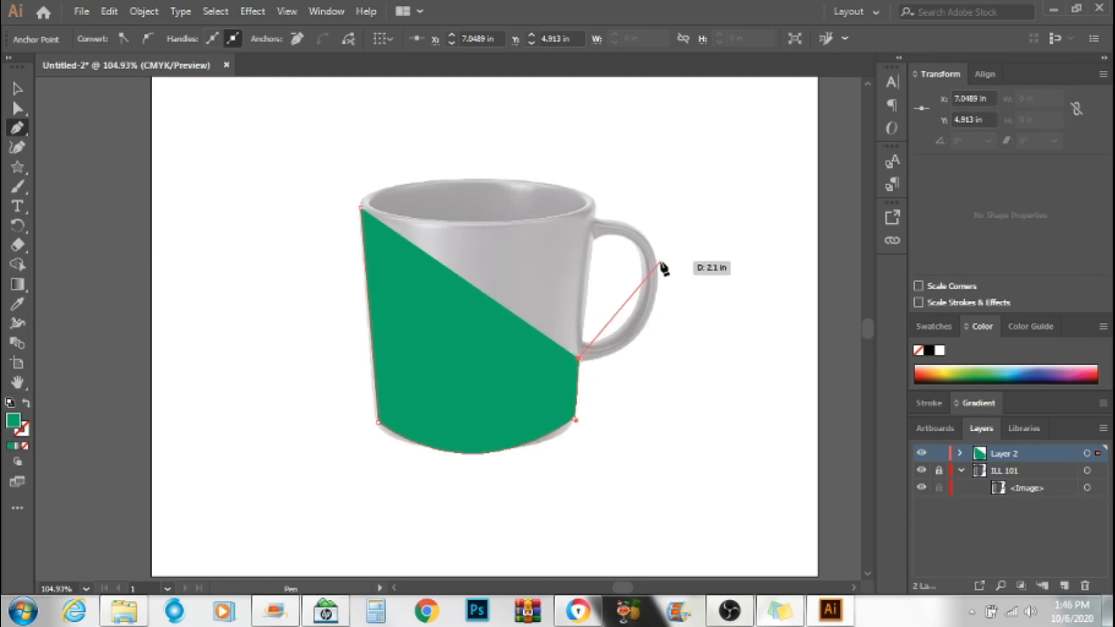
mouse_move(656, 281)
mouse_down()
mouse_move(657, 291)
mouse_move(644, 212)
mouse_move(656, 282)
mouse_up()
drag(590, 219, 511, 223)
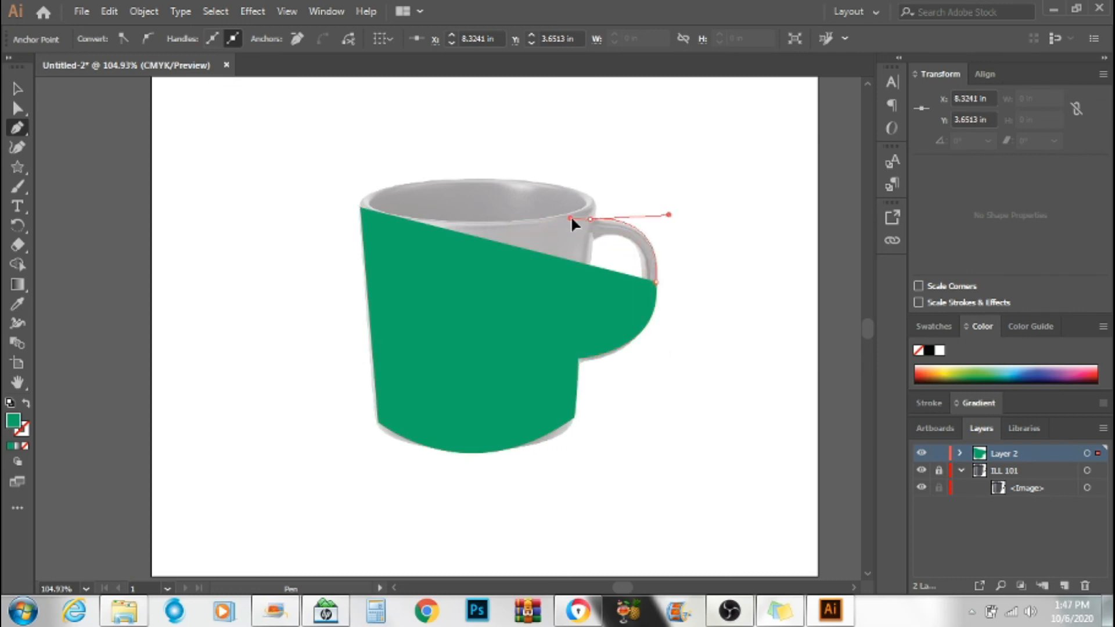
drag(593, 218, 594, 220)
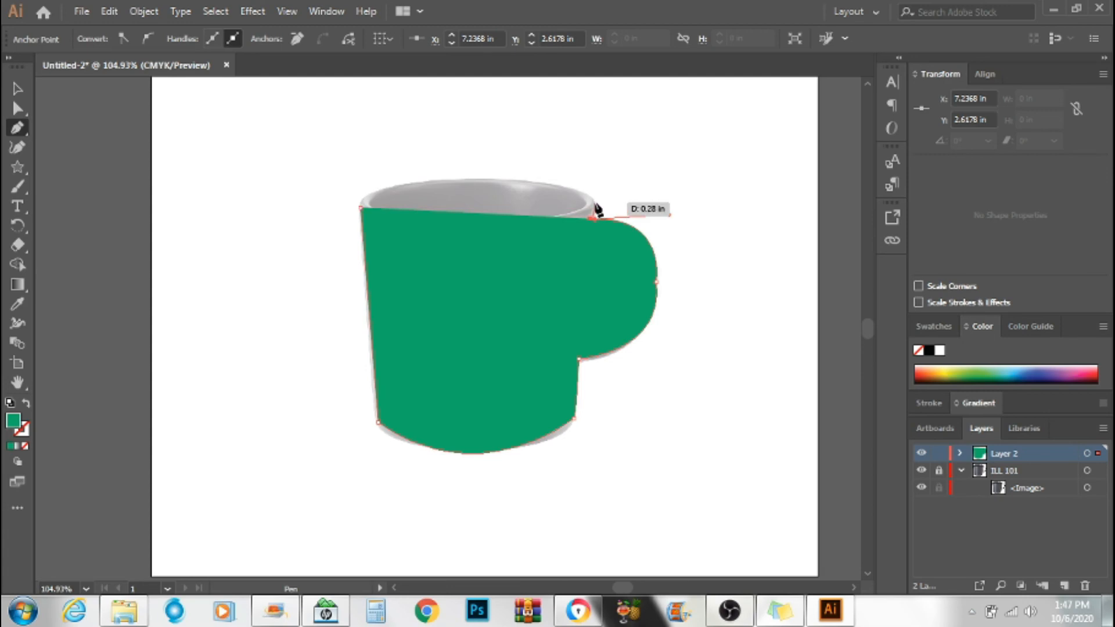
click(594, 203)
drag(472, 178, 402, 185)
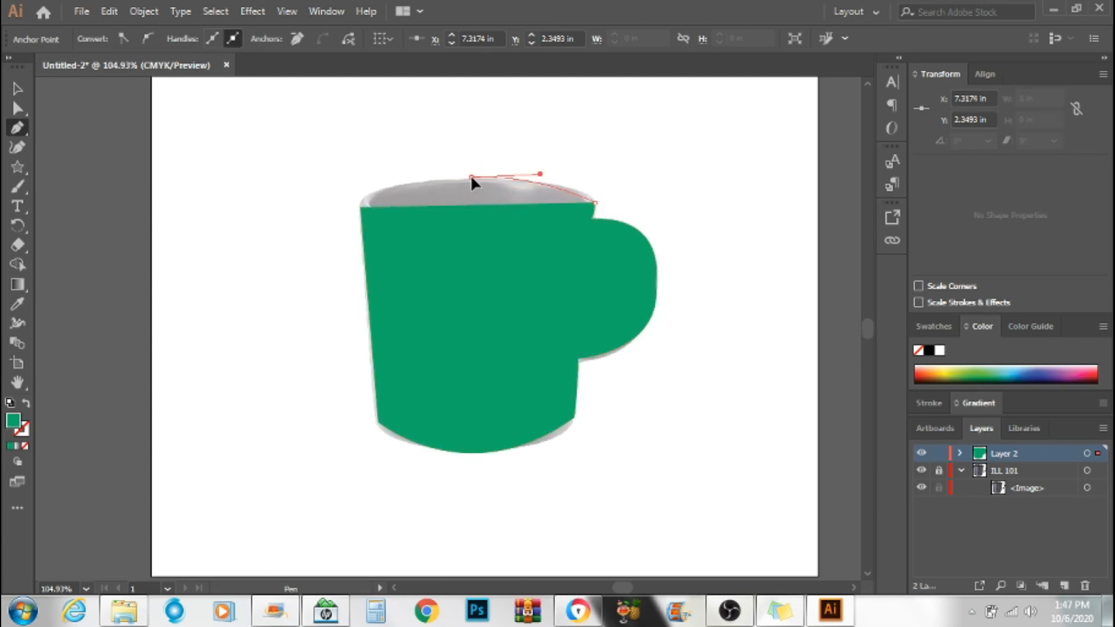
click(360, 207)
drag(359, 209, 338, 239)
click(25, 404)
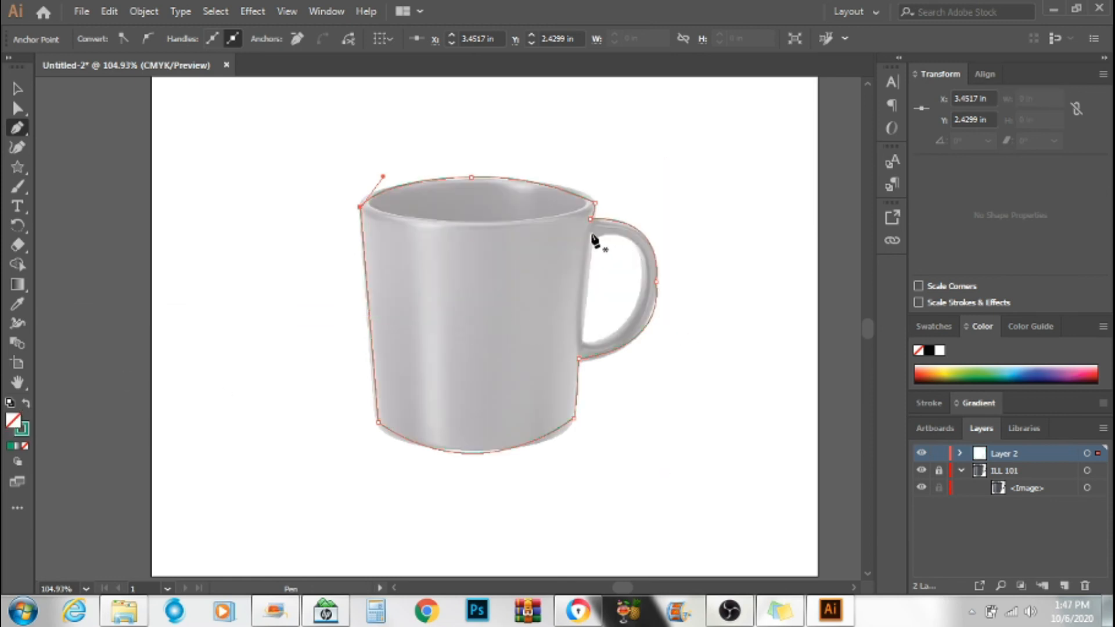
- Trace the opening inside the mug's handle as a separate closed Pen path
drag(591, 232, 592, 272)
click(581, 337)
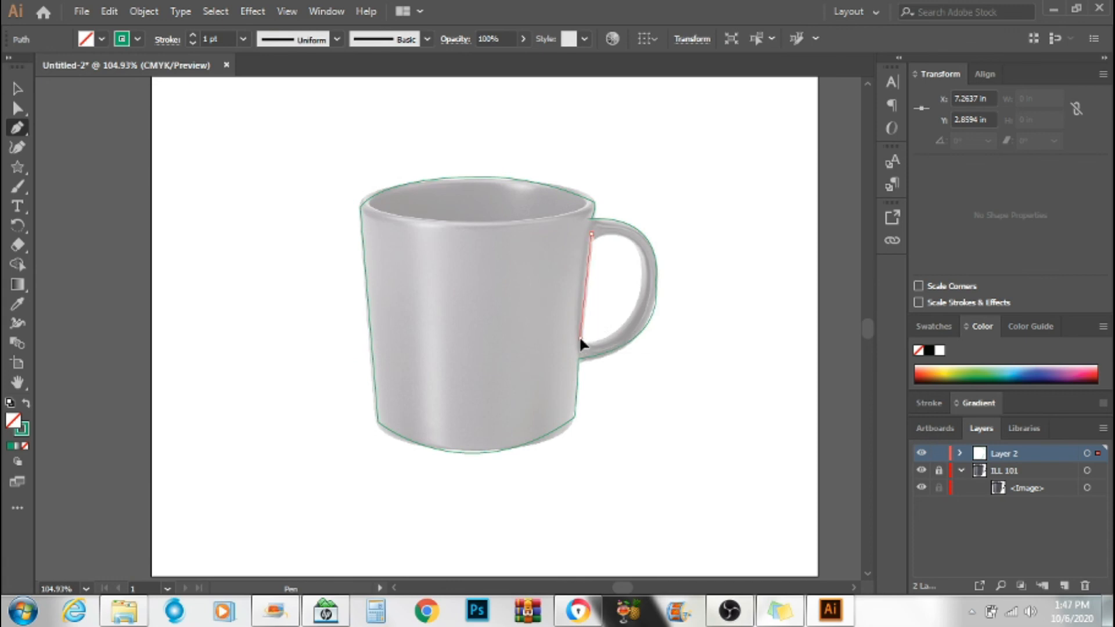
drag(646, 290, 651, 232)
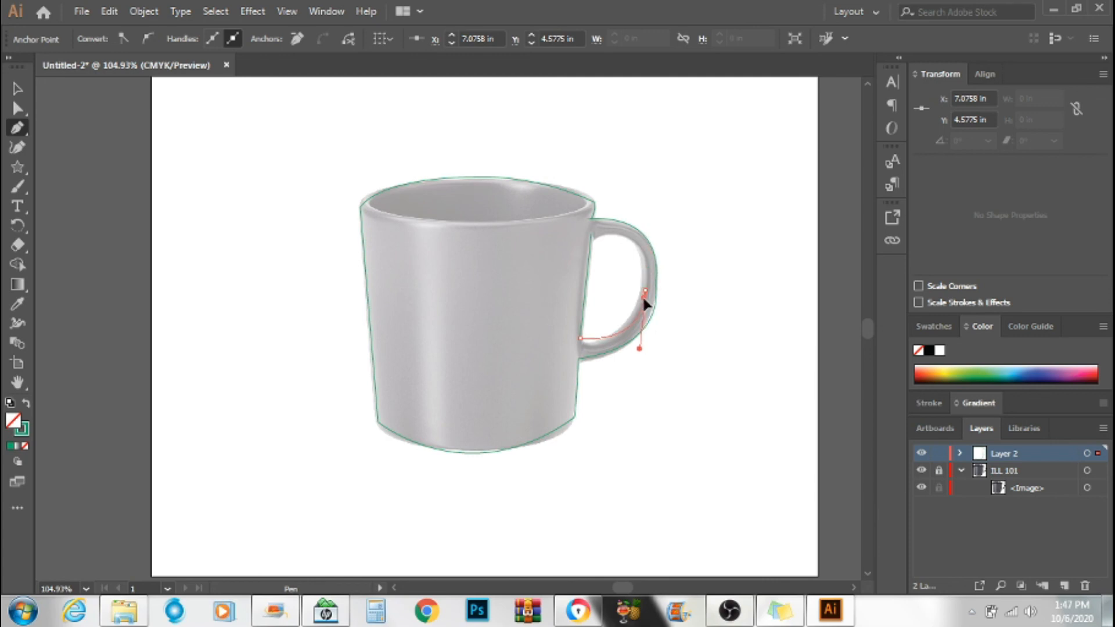
click(594, 234)
drag(590, 235, 530, 247)
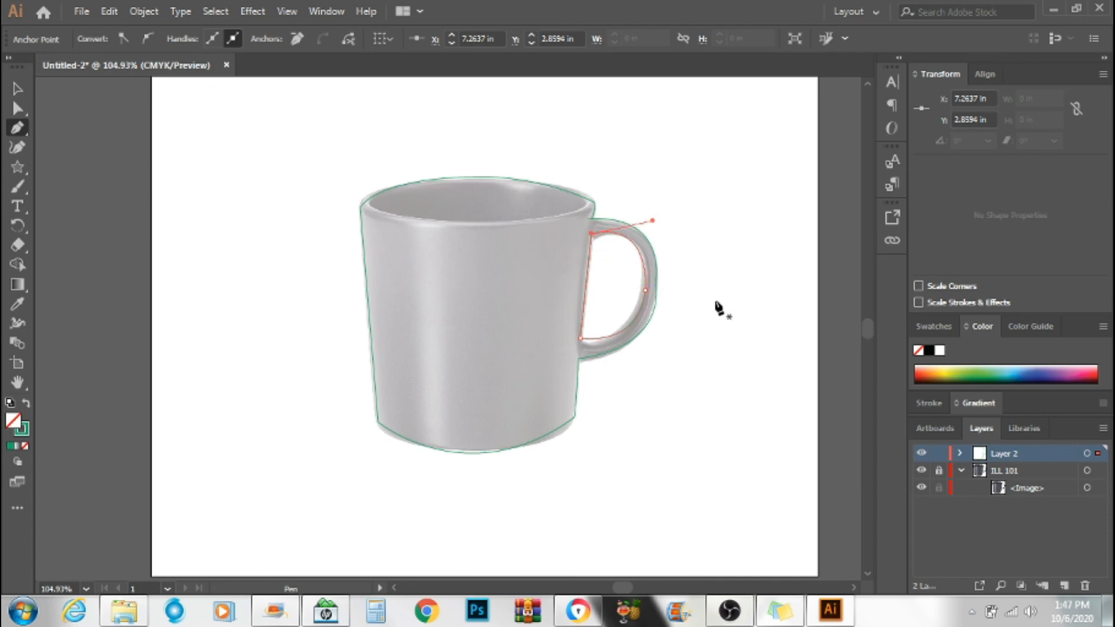
drag(679, 315, 200, 258)
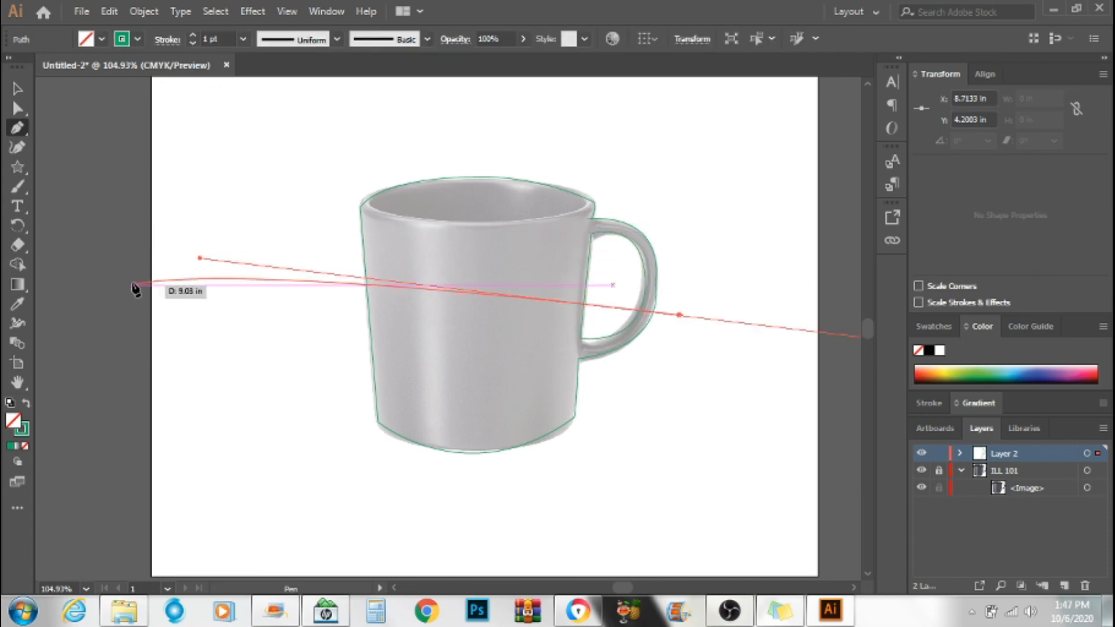
key(Escape)
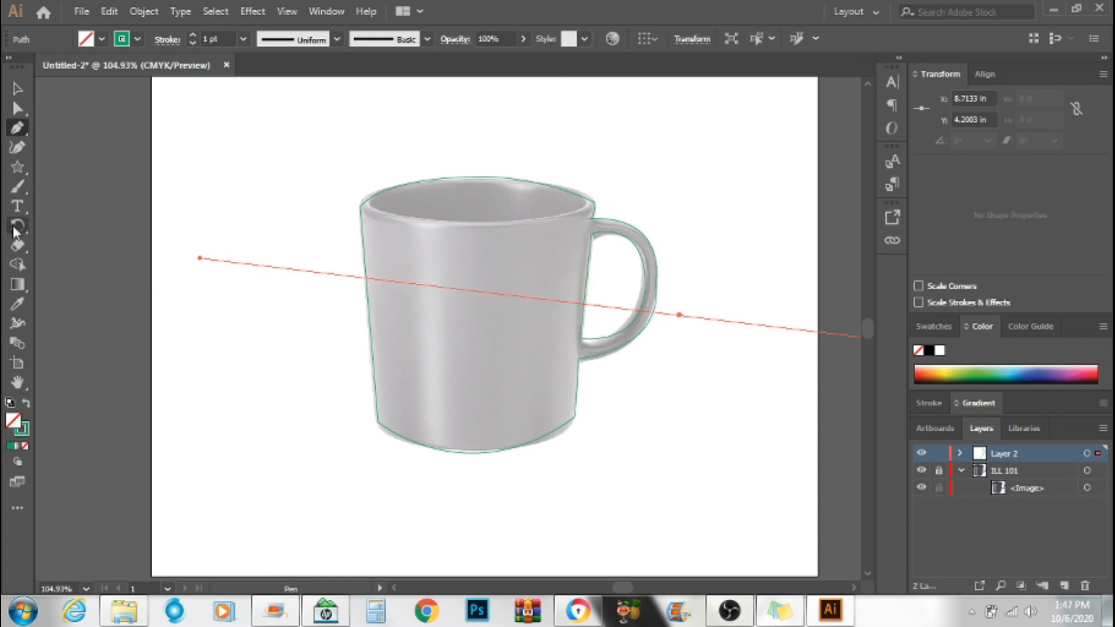
key(m)
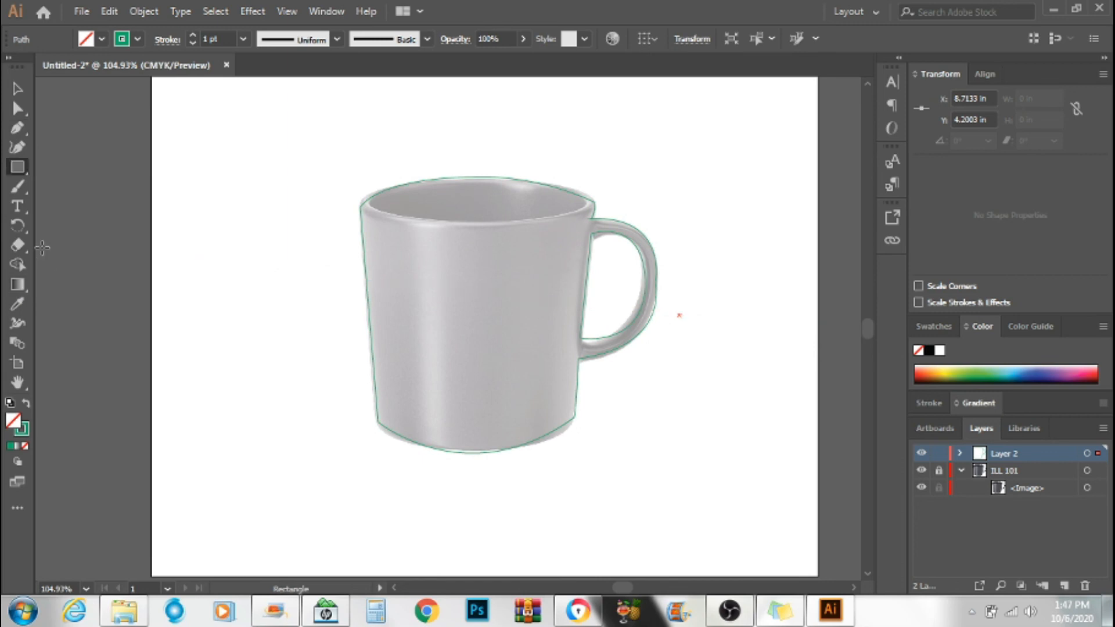
- Draw a flat ellipse about 3.49 in wide and 0.11 in tall across the mug's opening
key(l)
drag(372, 203, 584, 207)
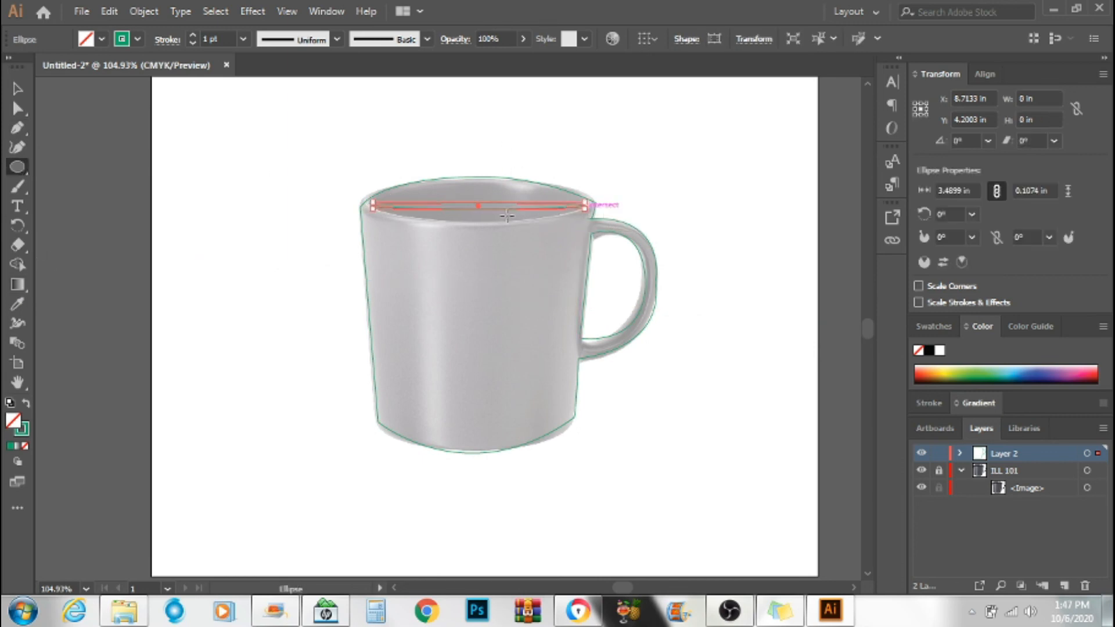
key(v)
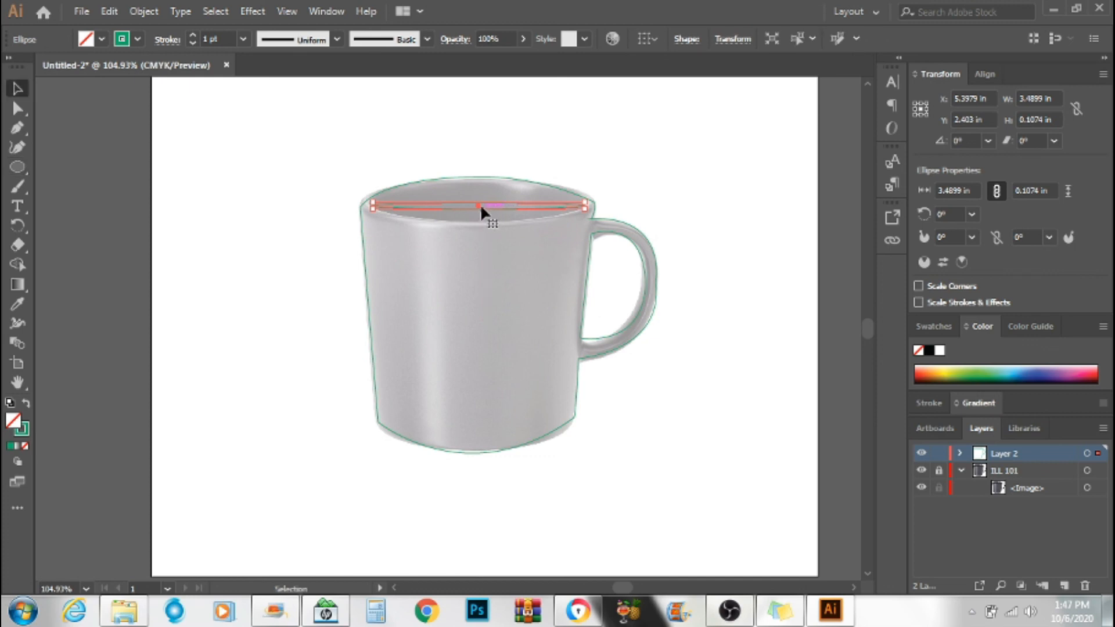
- Stretch the ellipse to about 0.61 in tall with Free Transform and nudge it down to fit the mug's opening
drag(479, 202, 479, 165)
key(e)
key(Down)
key(Down)
key(Down)
key(Down)
key(Down)
key(Down)
key(Down)
key(Down)
key(Down)
key(Down)
key(Down)
key(Down)
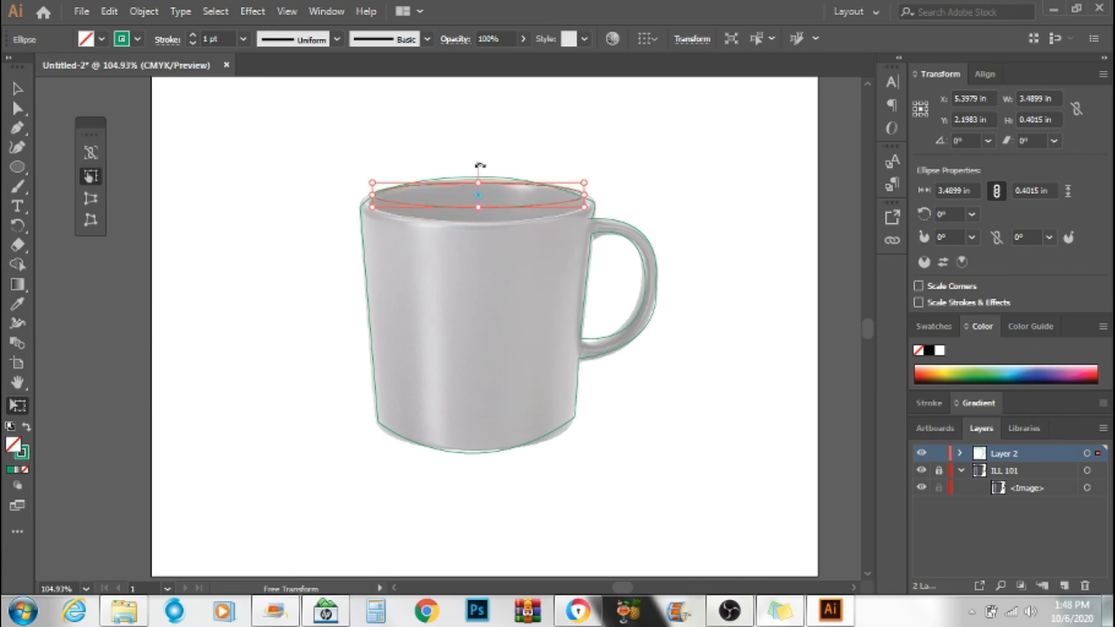
key(Down)
key(Down)
key(Down)
key(Down)
key(Down)
key(Down)
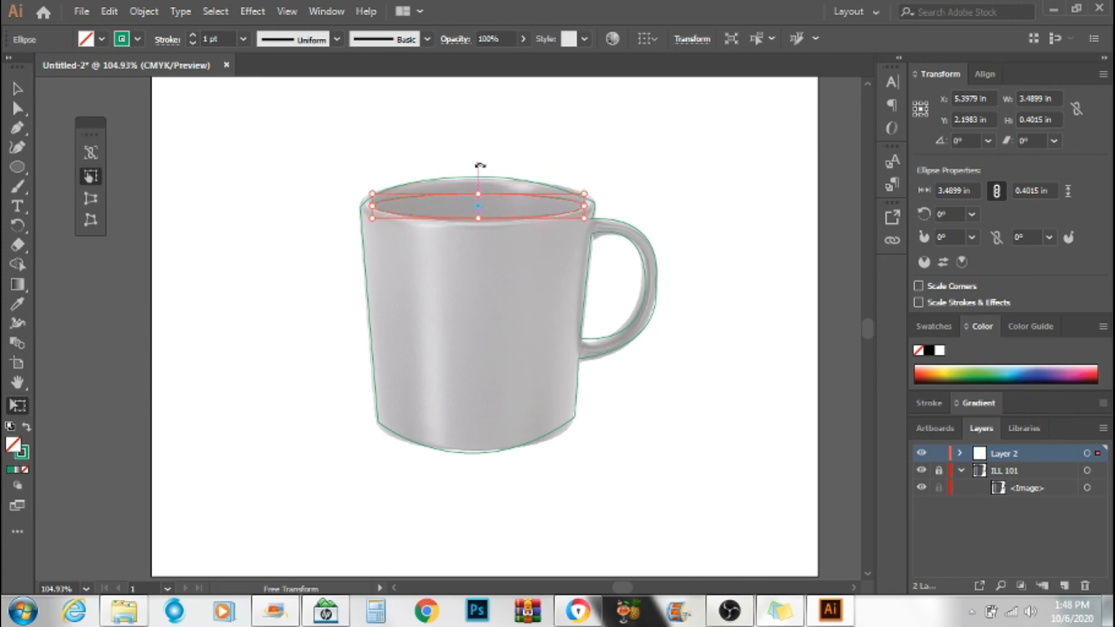
drag(478, 196, 479, 184)
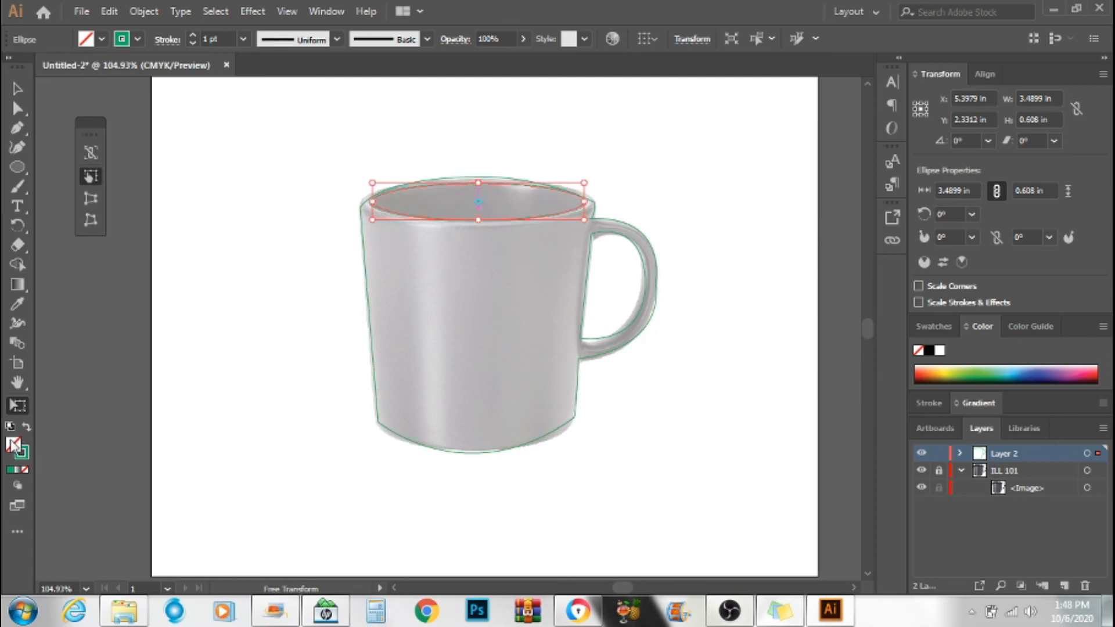
- Fill the ellipse in the mug's opening with a dark brown swatch
double_click(13, 445)
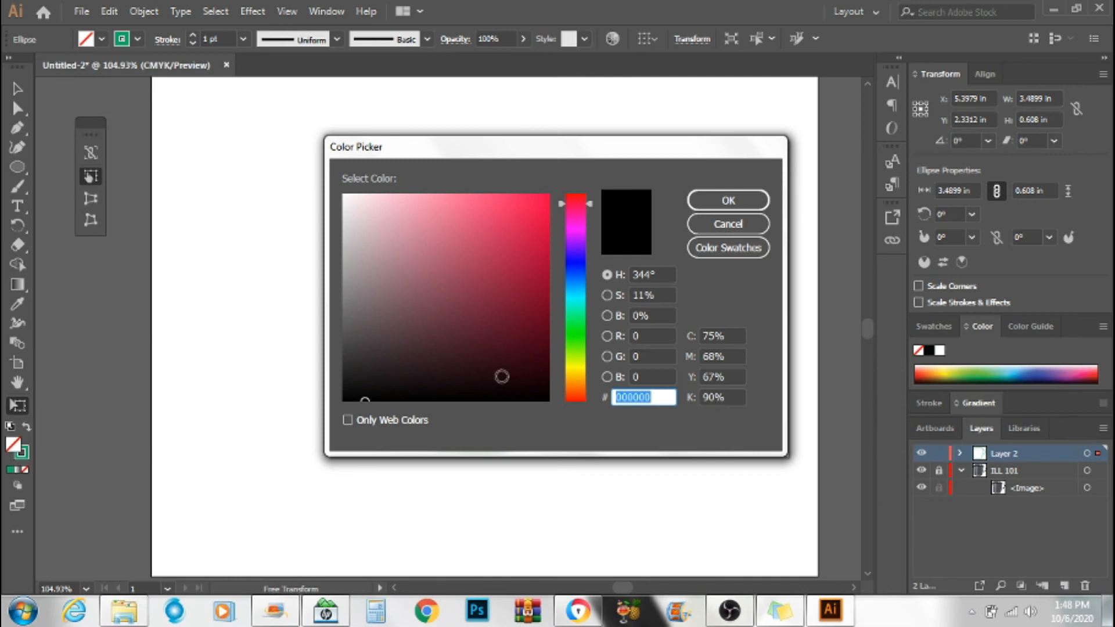
key(Escape)
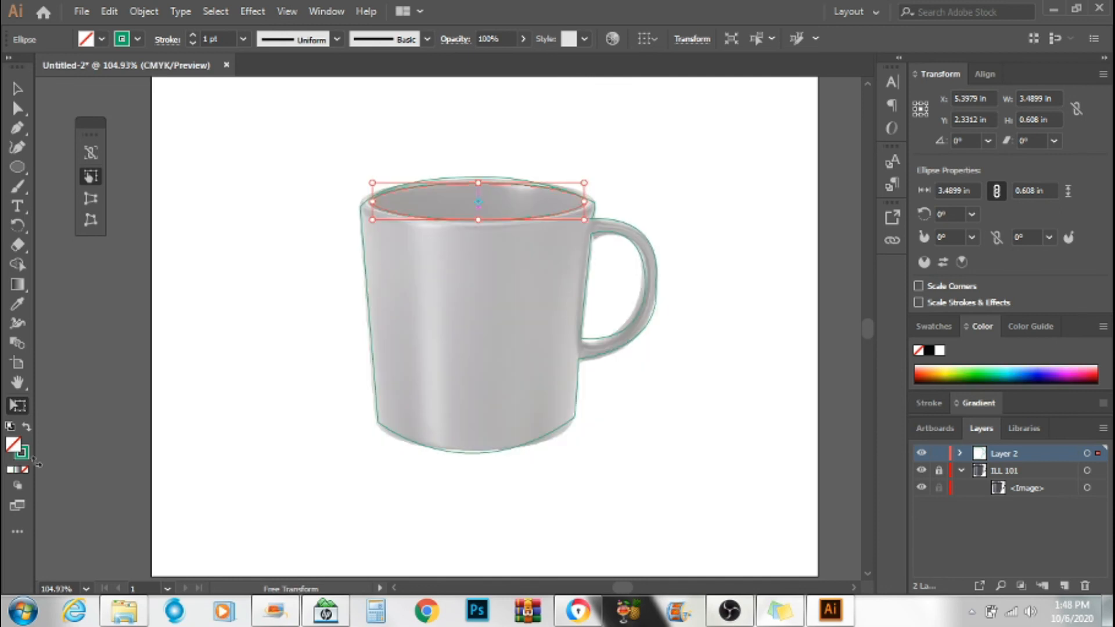
click(102, 39)
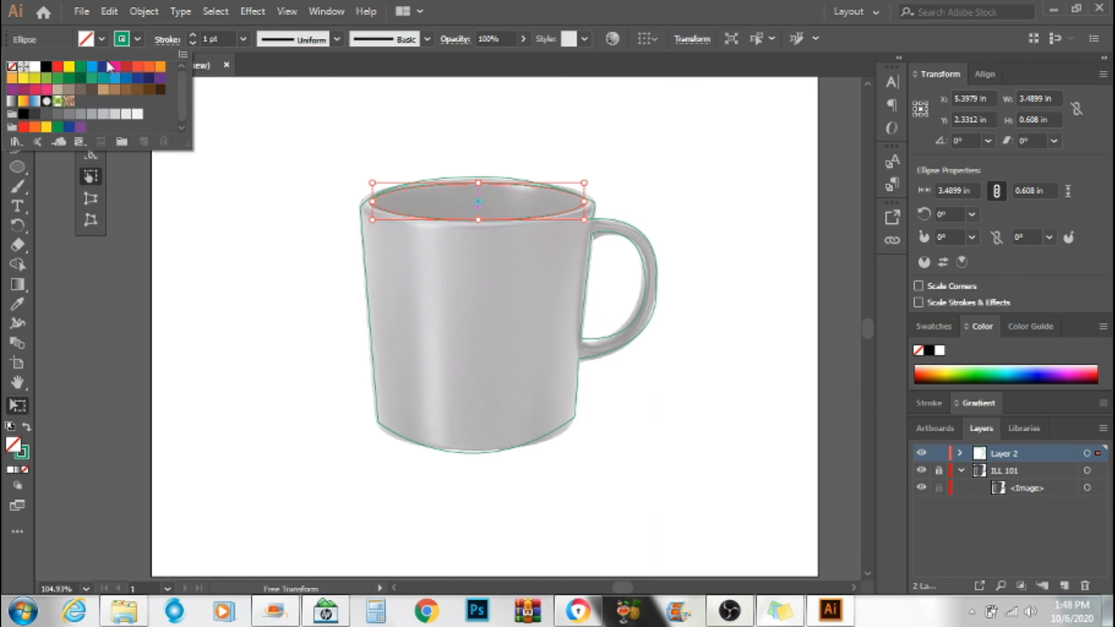
click(149, 89)
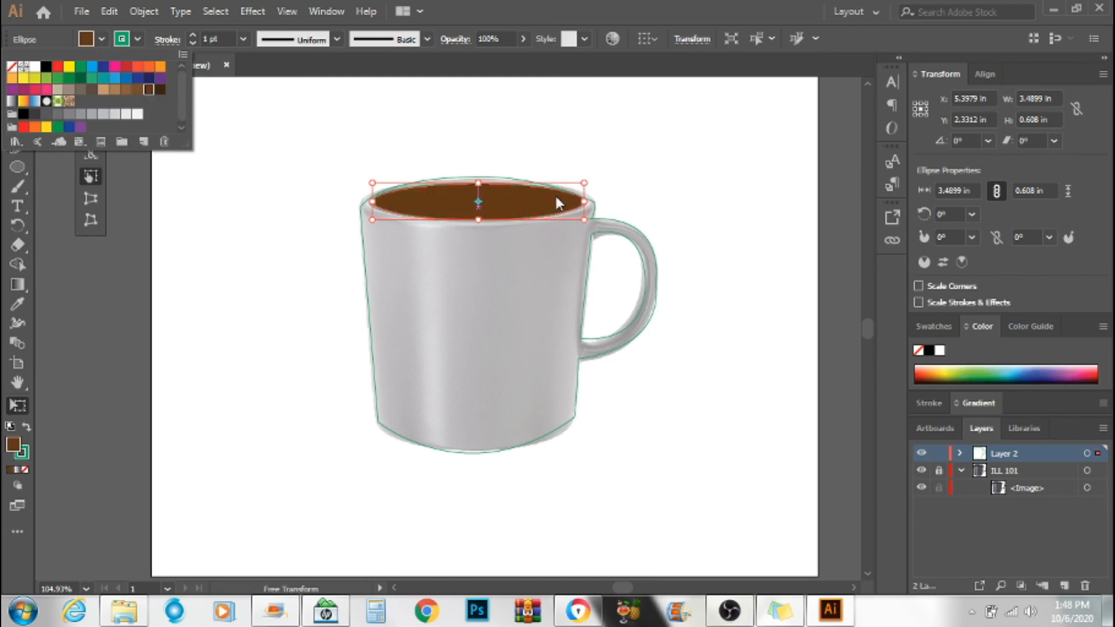
key(Escape)
key(v)
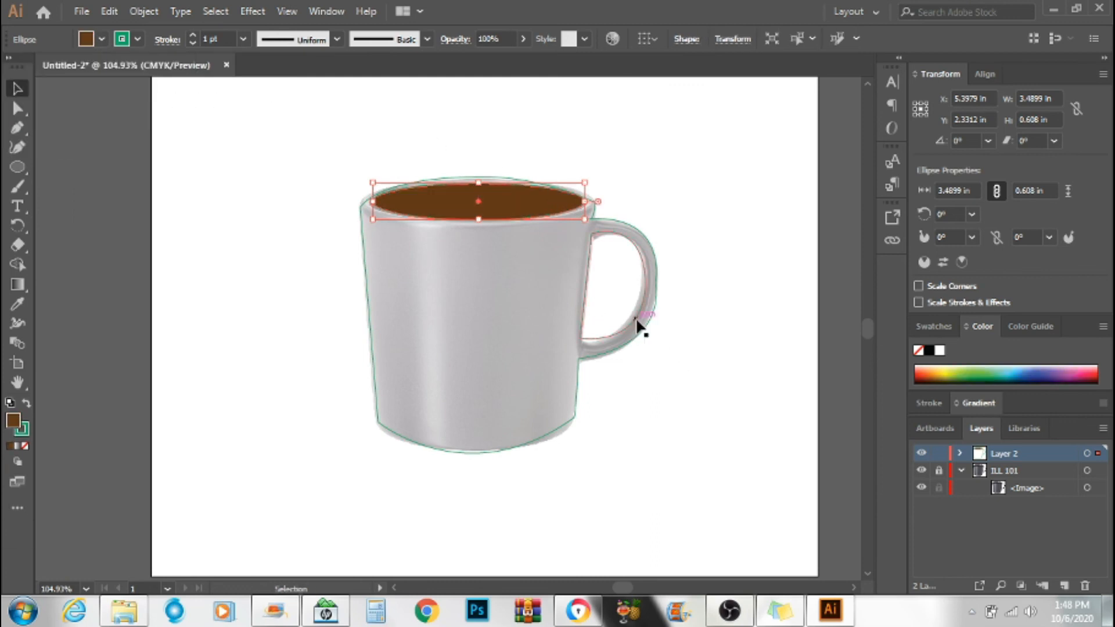
- Fill the path inside the mug's handle with white
click(595, 344)
click(101, 39)
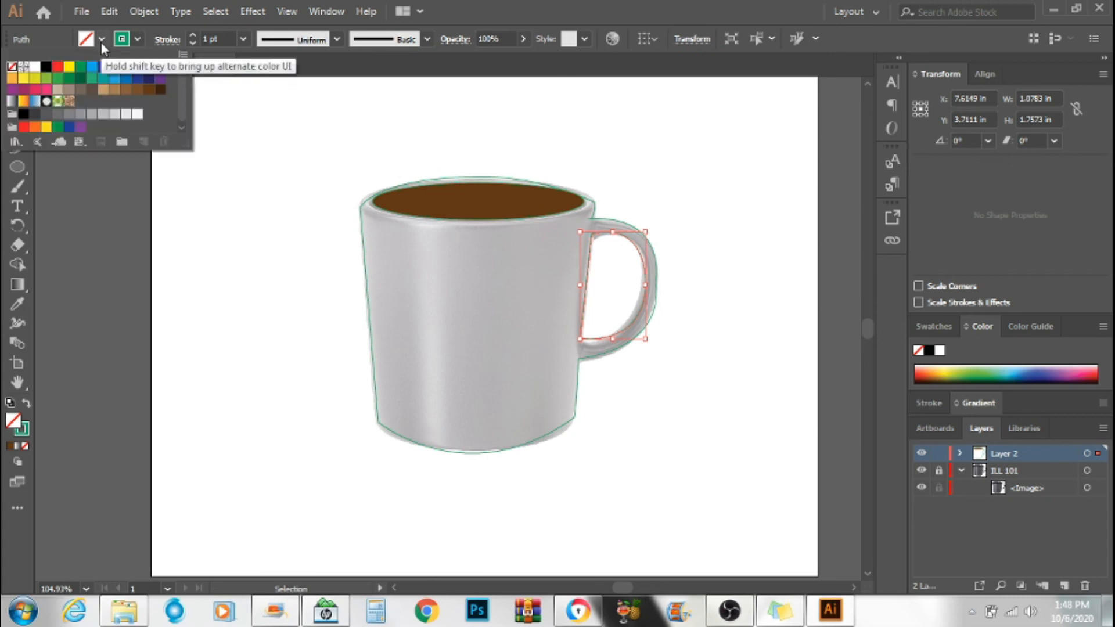
click(35, 68)
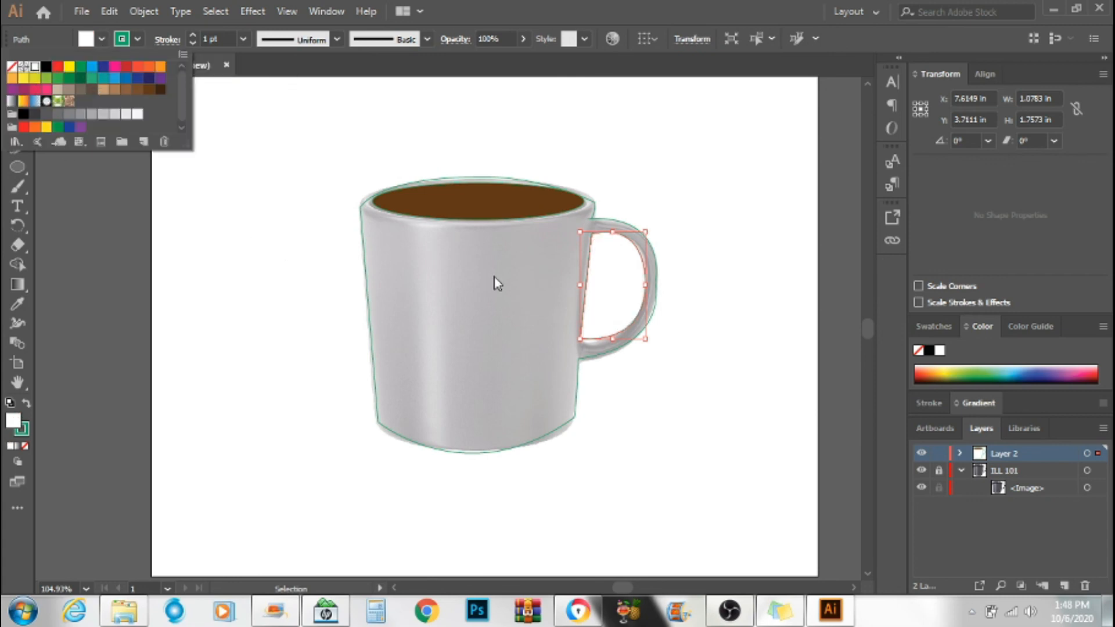
click(320, 279)
- Fill the mug's outer outline with the green swatch and deselect everything
drag(402, 313, 403, 314)
click(104, 38)
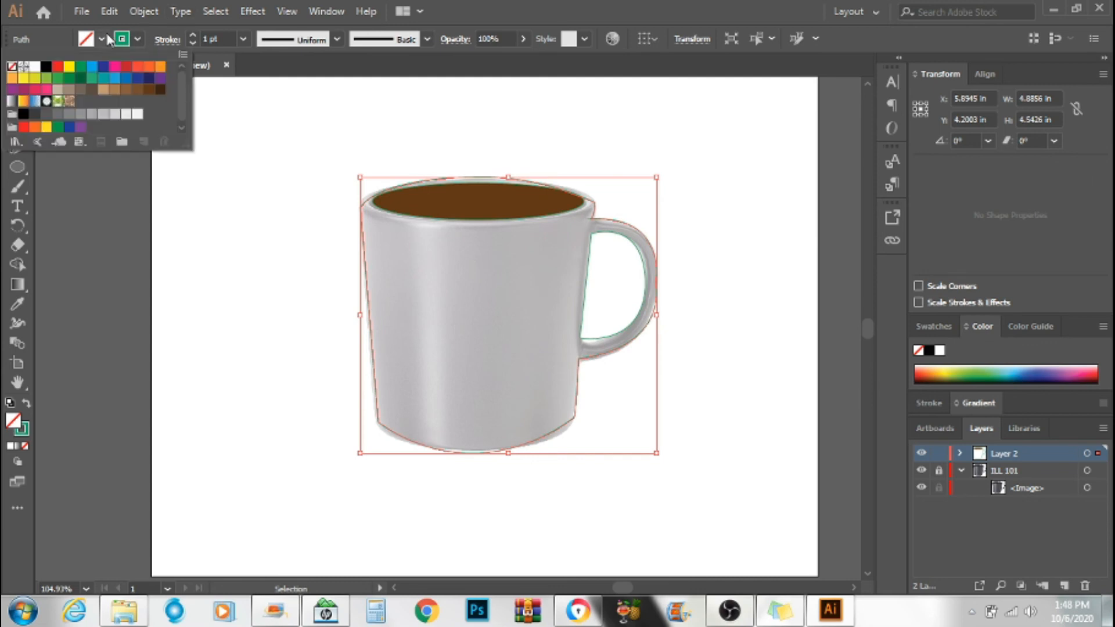
click(80, 71)
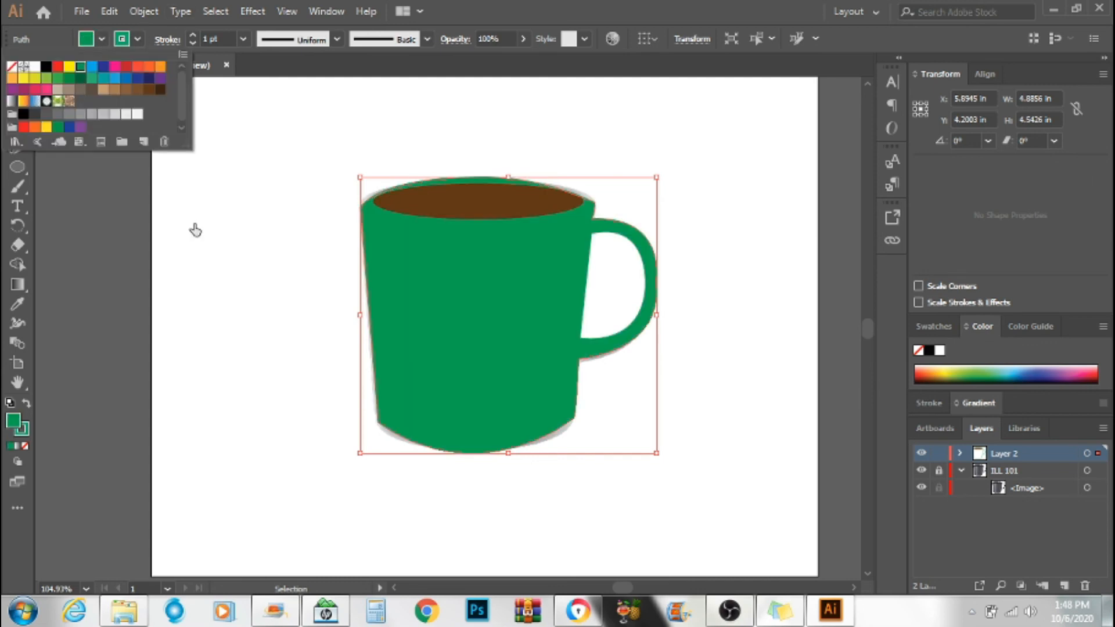
click(202, 248)
click(202, 248)
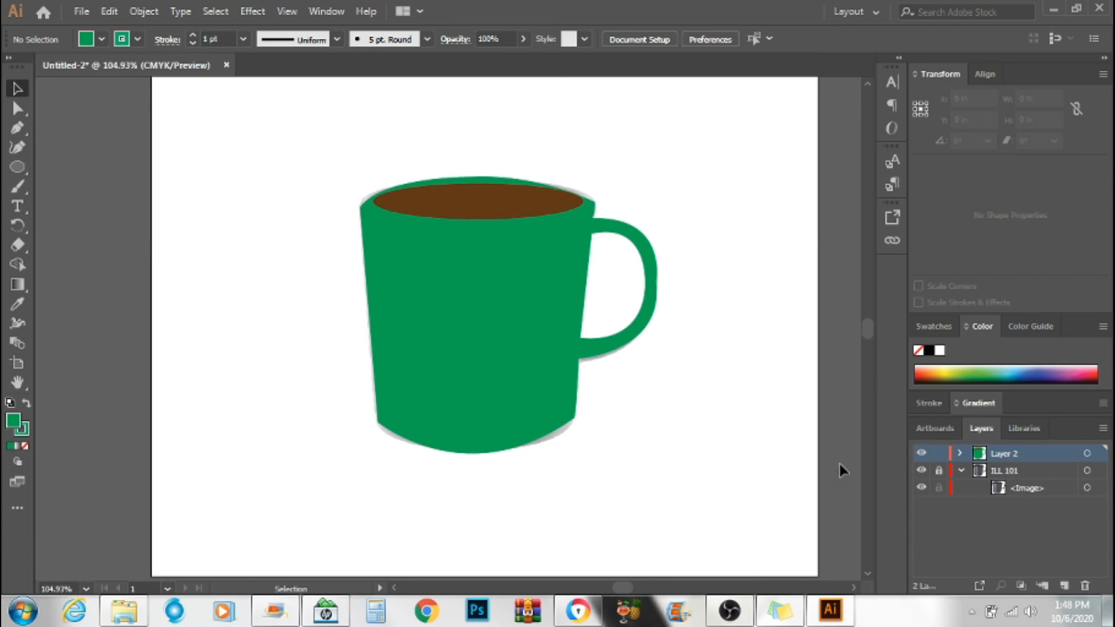
- Toggle the visibility of Layer 2 to compare the traced mug with the photo, leaving the layer shown
click(923, 455)
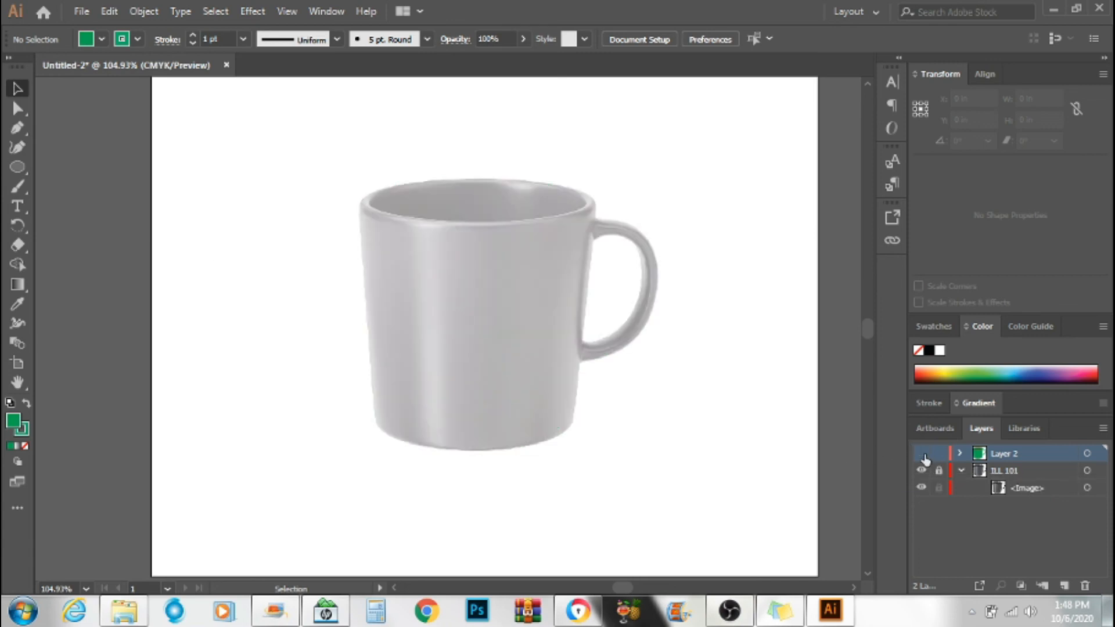
click(924, 456)
click(924, 455)
click(923, 456)
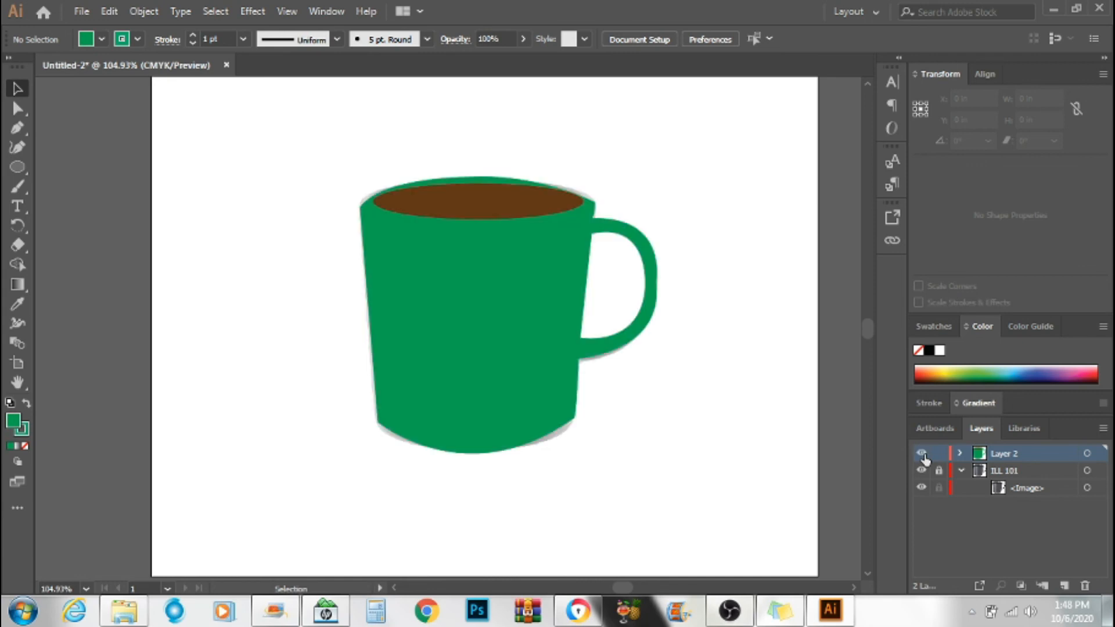